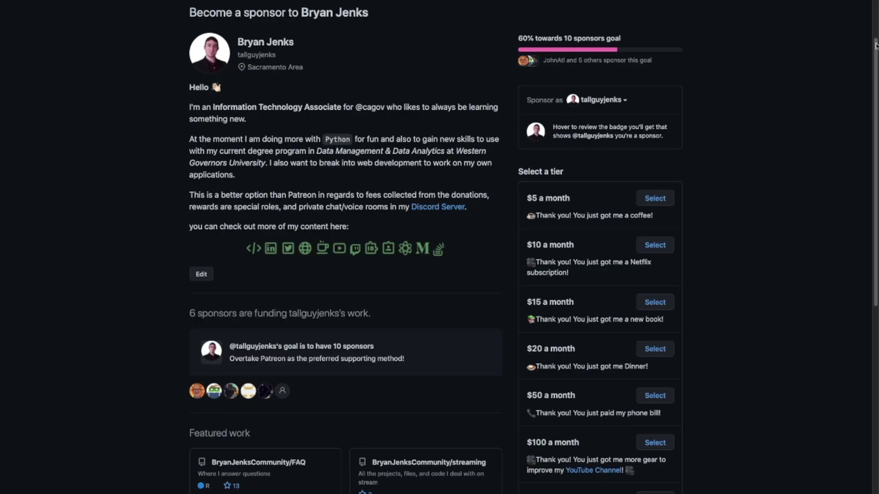
Scroll through the GitHub Sponsors, Patreon, Buy Me a Coffee and YouTube support pages
{"action": "scroll", "coordinate": [875, 46], "scroll_direction": "down", "scroll_amount": 2}
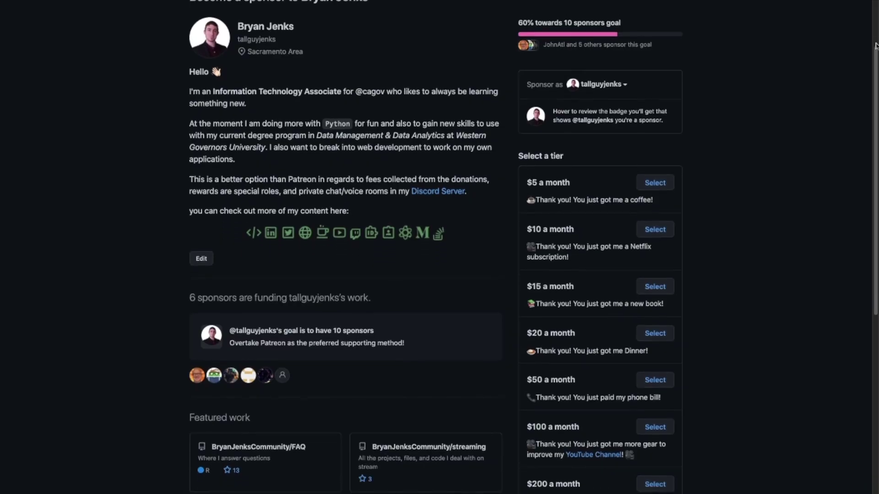
{"action": "scroll", "coordinate": [875, 46], "scroll_direction": "down", "scroll_amount": 2}
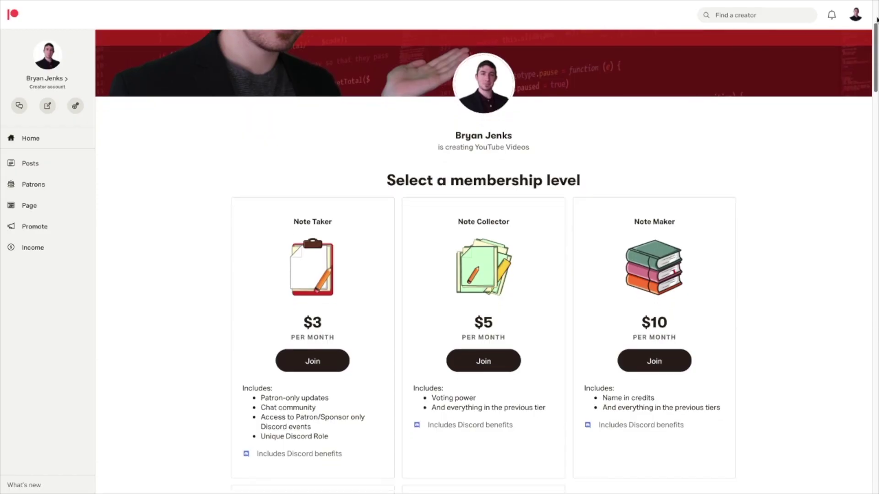
{"action": "scroll", "coordinate": [875, 19], "scroll_direction": "down", "scroll_amount": 2}
{"action": "scroll", "coordinate": [876, 19], "scroll_direction": "down", "scroll_amount": 1}
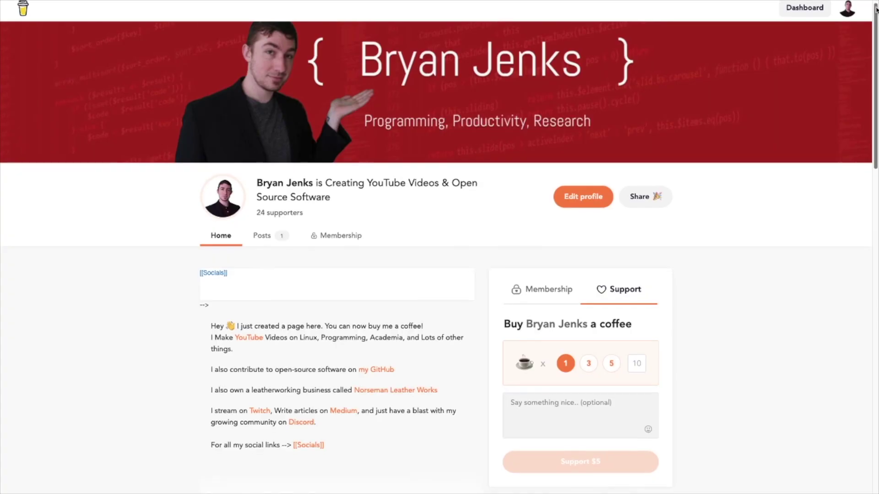
{"action": "scroll", "coordinate": [876, 14], "scroll_direction": "down", "scroll_amount": 2}
{"action": "scroll", "coordinate": [876, 9], "scroll_direction": "down", "scroll_amount": 3}
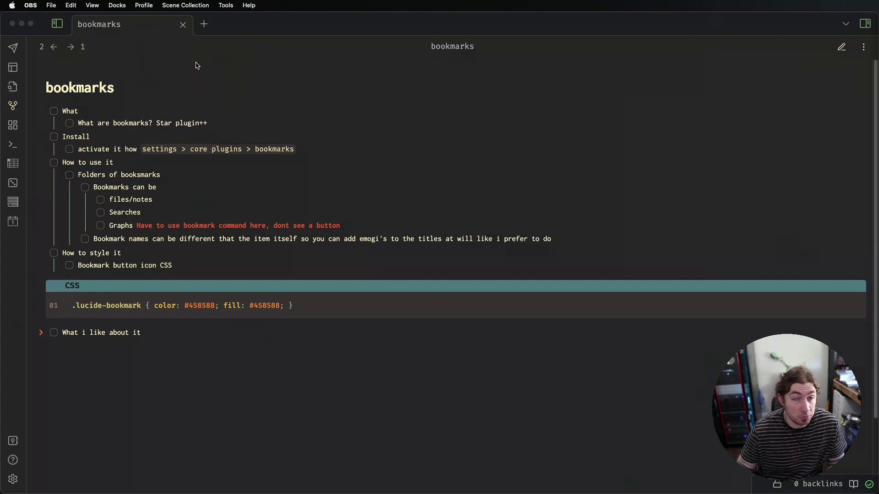
Show the Bookmarks tree in the left sidebar beside the note and open Settings
{"action": "left_click", "coordinate": [63, 24]}
{"action": "left_click", "coordinate": [62, 24]}
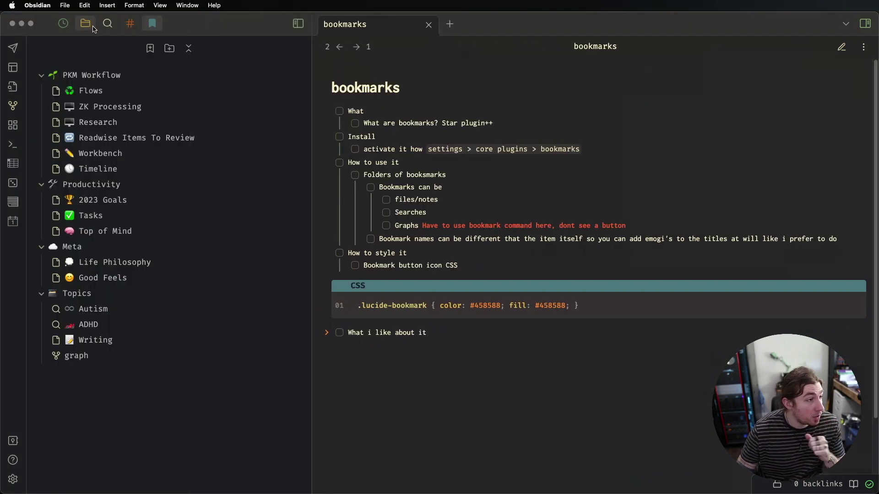
{"action": "key", "text": "super+comma"}
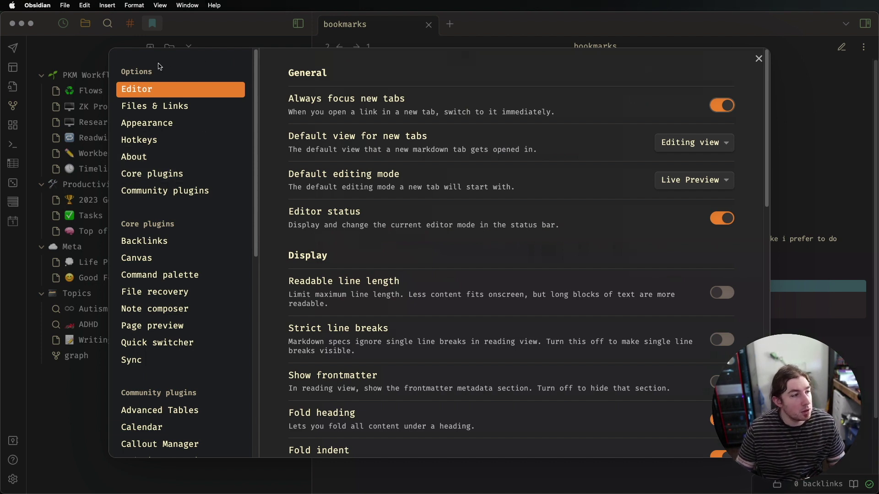
Switch on the Starred plugin in the Core plugins list
{"action": "left_click", "coordinate": [147, 174]}
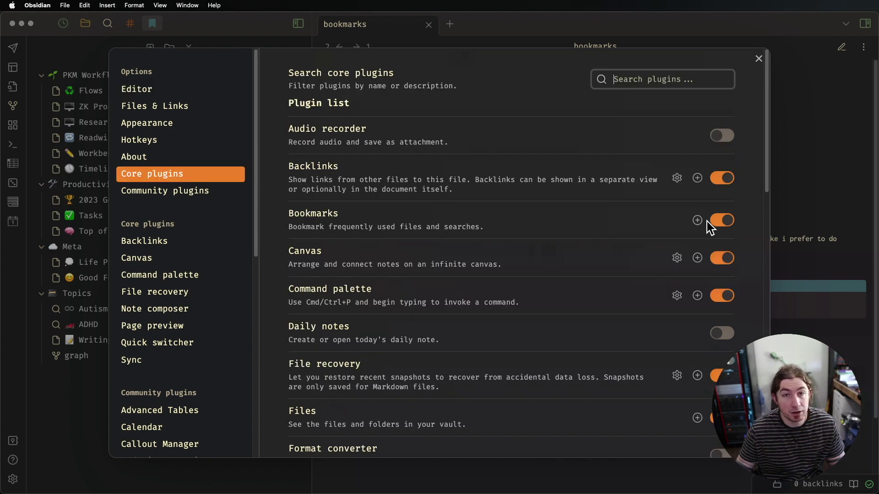
{"action": "scroll", "coordinate": [671, 212], "scroll_direction": "down", "scroll_amount": 10}
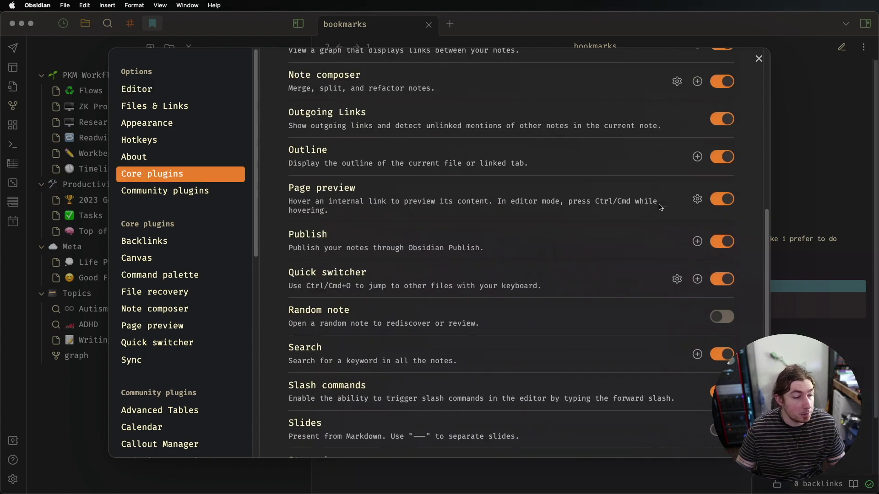
{"action": "scroll", "coordinate": [659, 208], "scroll_direction": "down", "scroll_amount": 4}
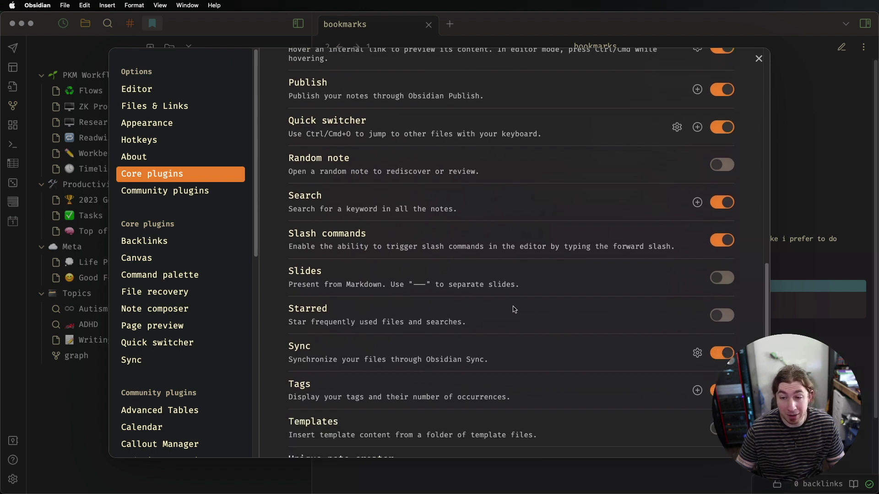
{"action": "left_click", "coordinate": [728, 315]}
Close Settings, show the starred notes list and open the ZK Processing note
{"action": "left_click", "coordinate": [820, 154]}
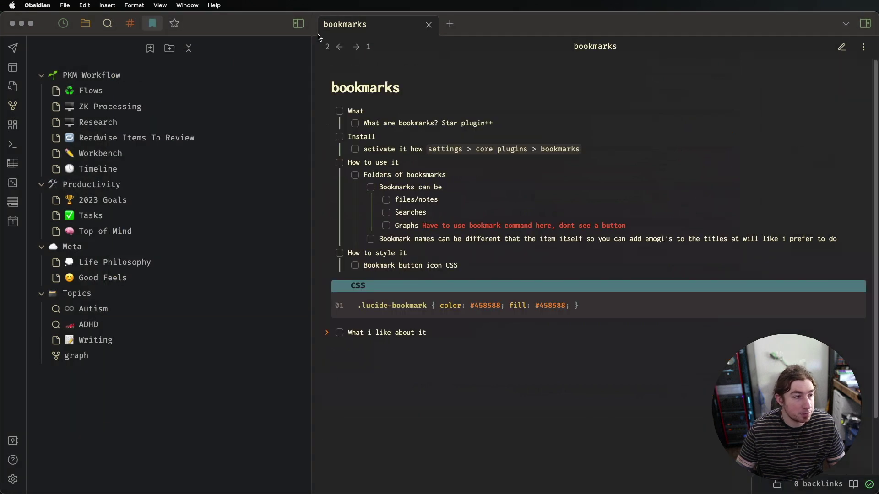
{"action": "left_click", "coordinate": [174, 28]}
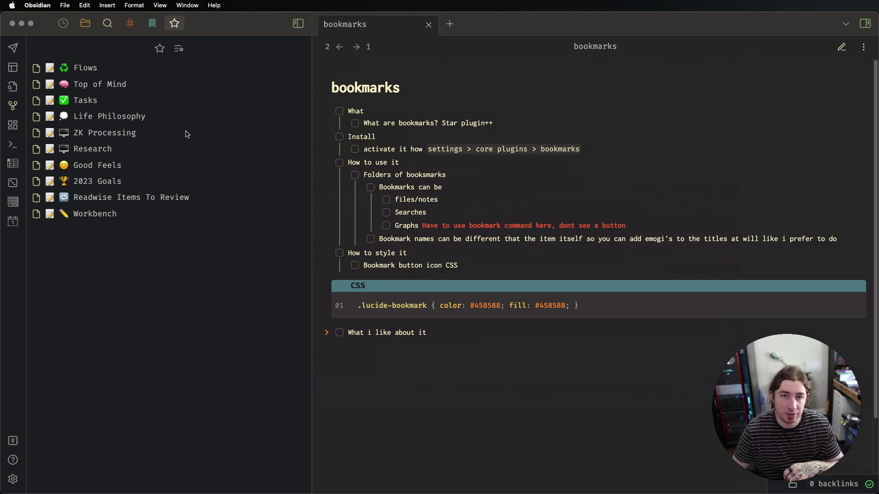
{"action": "left_click", "coordinate": [120, 135]}
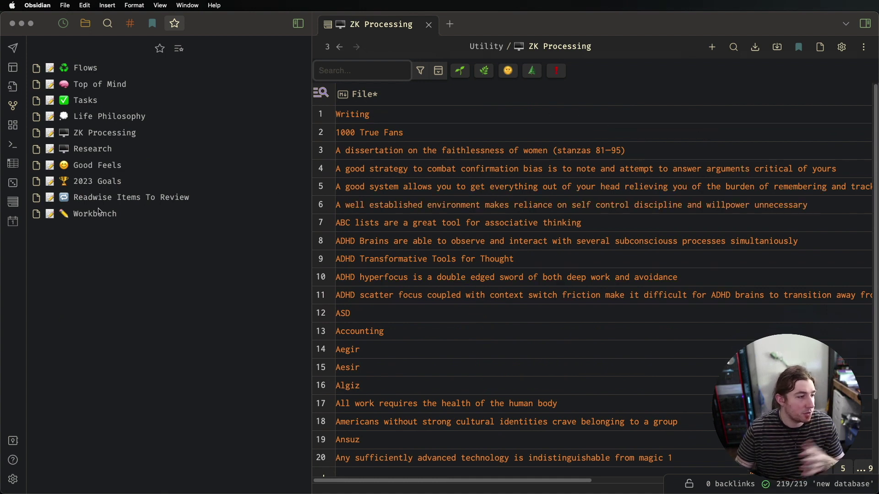
Open Readwise Items To Review, then go back to the bookmarks note
{"action": "left_click", "coordinate": [122, 201]}
{"action": "scroll", "coordinate": [481, 200], "scroll_direction": "down", "scroll_amount": 15}
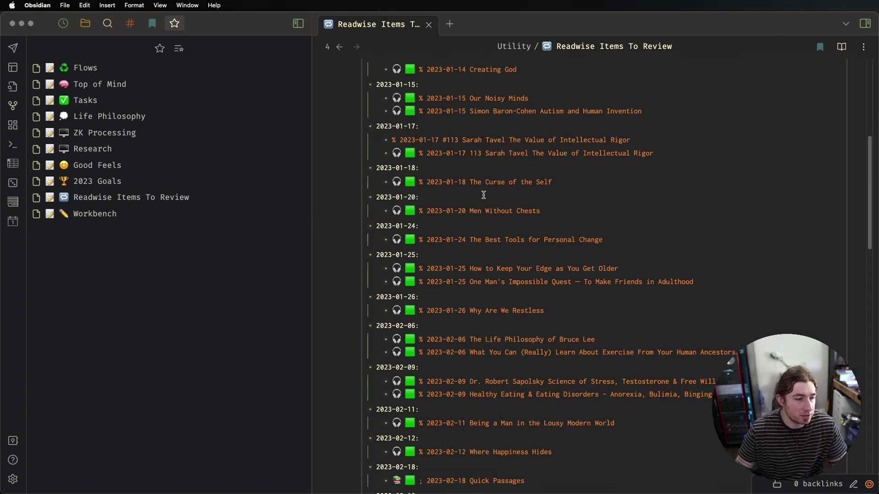
{"action": "key", "text": "super+Up"}
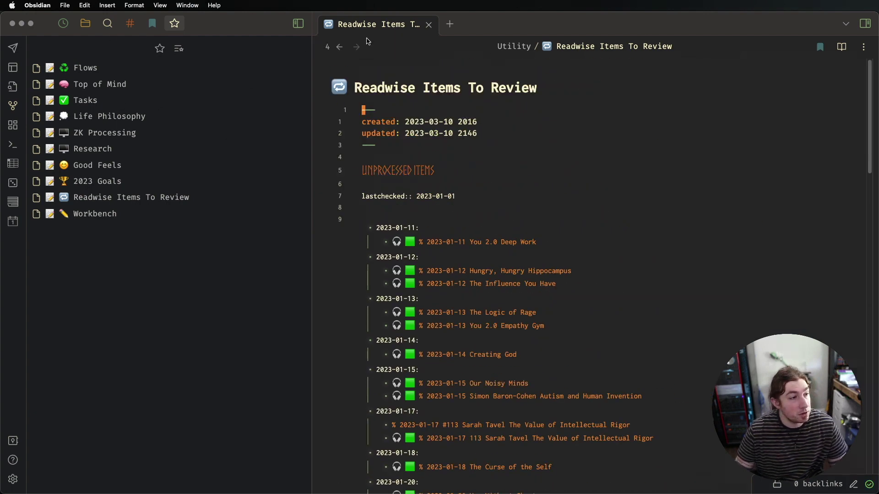
{"action": "double_click", "coordinate": [341, 48]}
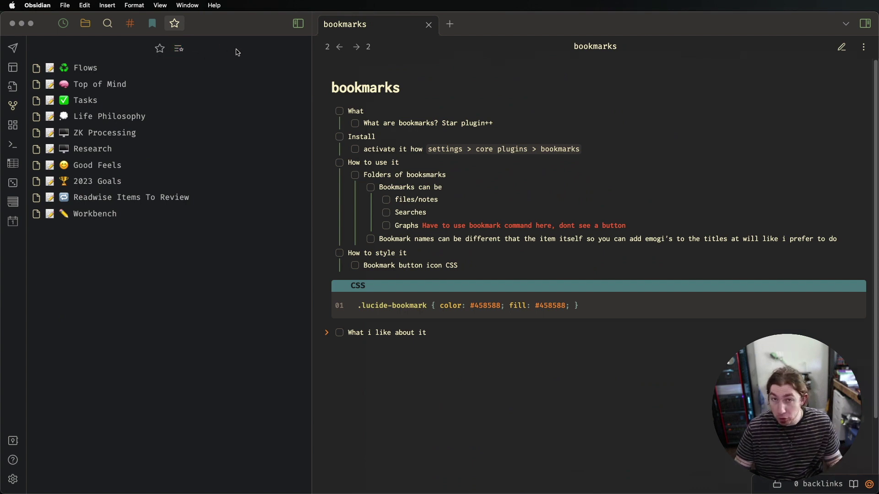
Check off the What task and switch the Starred core plugin off
{"action": "left_click", "coordinate": [354, 124]}
{"action": "left_click", "coordinate": [340, 111]}
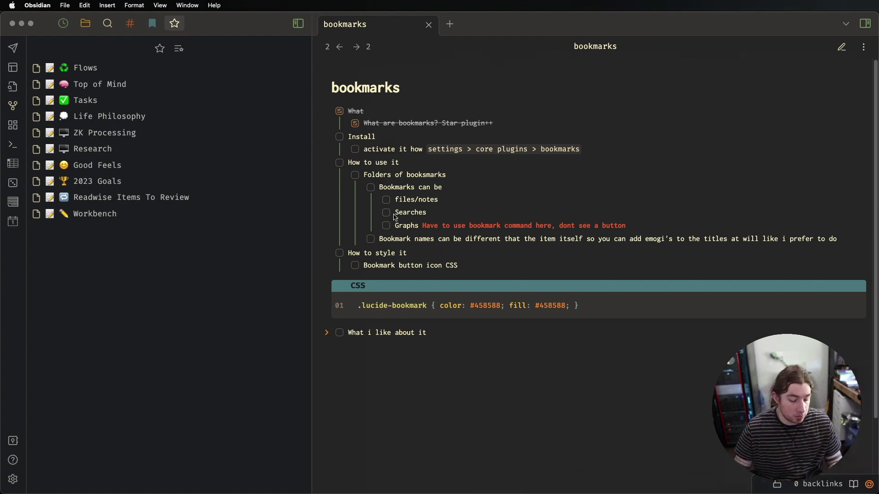
{"action": "key", "text": "super+comma"}
{"action": "scroll", "coordinate": [481, 306], "scroll_direction": "down", "scroll_amount": 10}
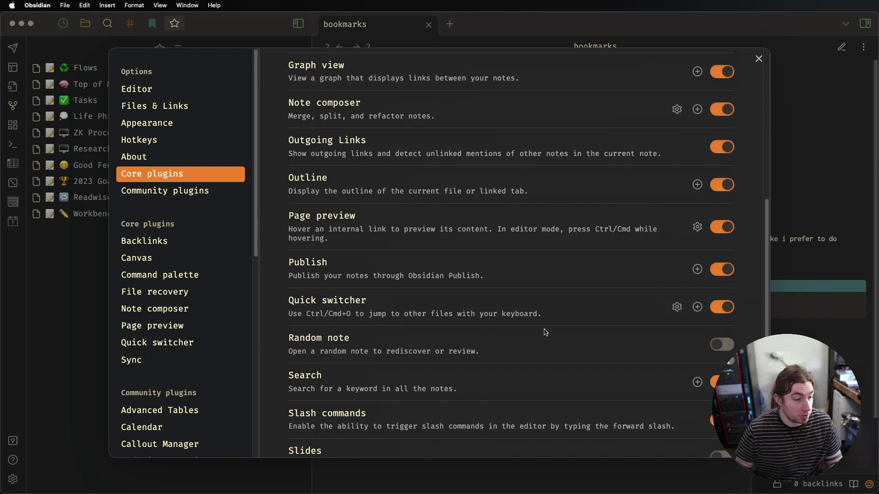
{"action": "scroll", "coordinate": [545, 332], "scroll_direction": "down", "scroll_amount": 5}
{"action": "left_click", "coordinate": [722, 419]}
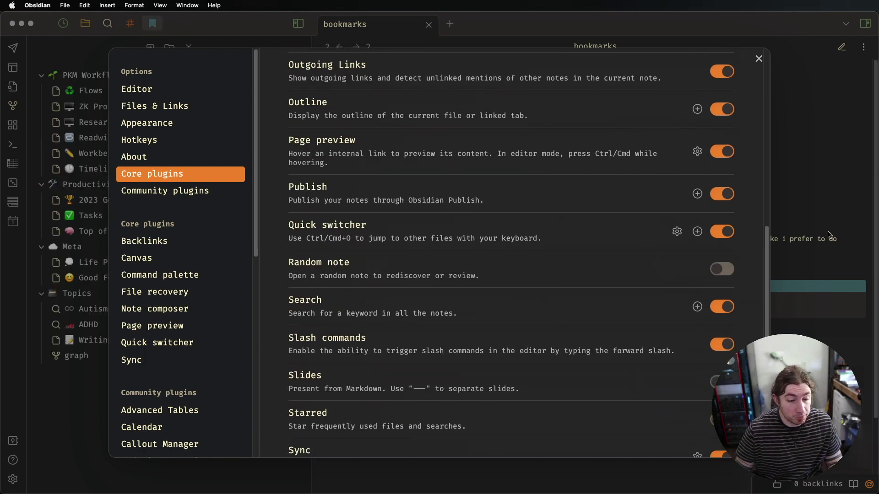
{"action": "key", "text": "Escape"}
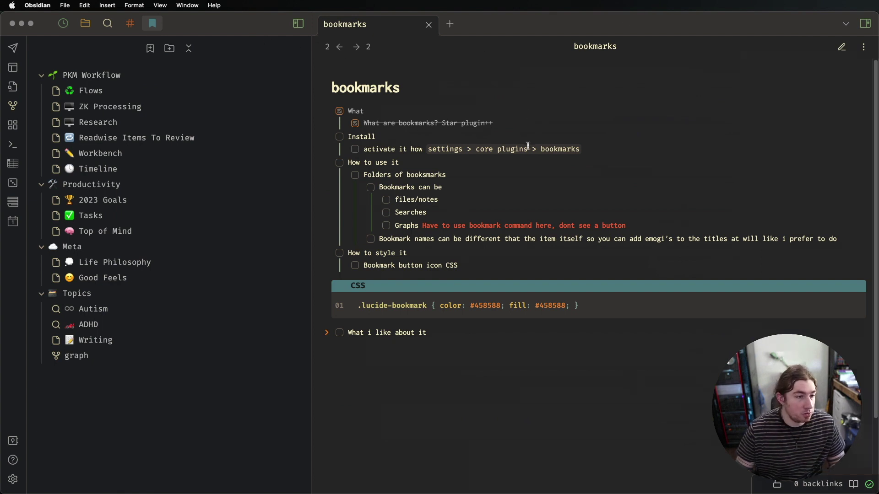
Check the Install activation task, then collapse and re-expand all bookmark groups
{"action": "left_click", "coordinate": [354, 148]}
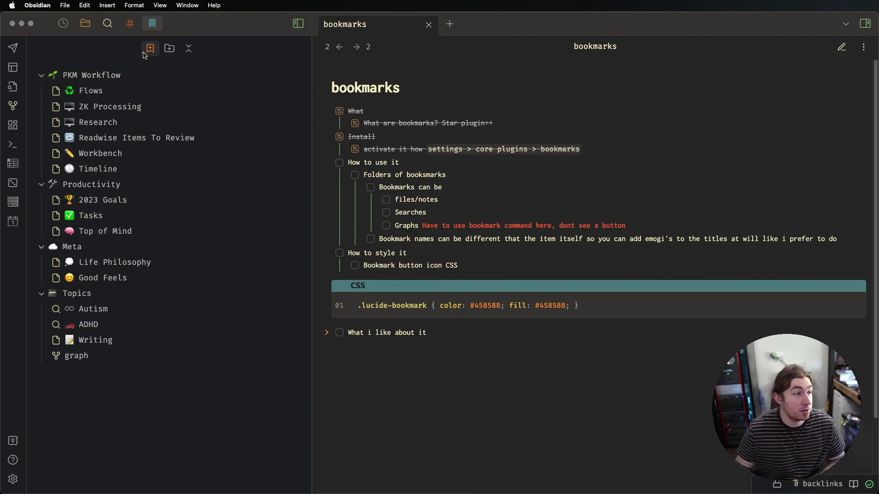
{"action": "left_click", "coordinate": [188, 54]}
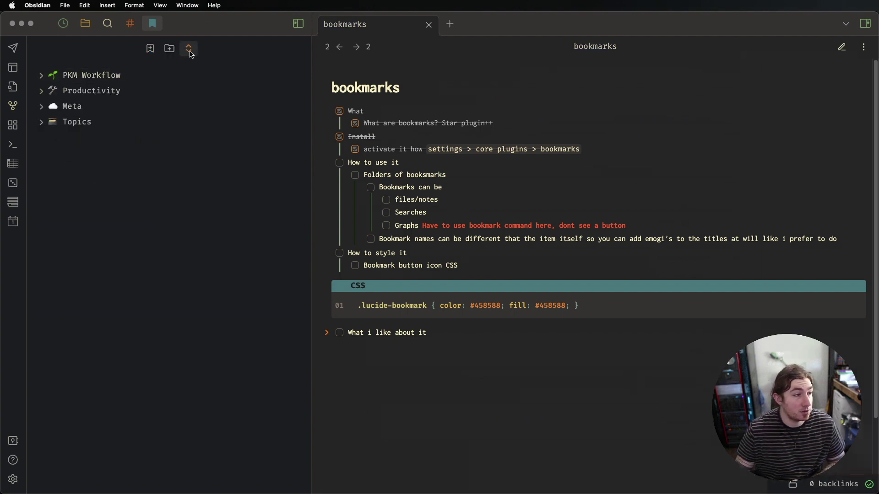
{"action": "left_click", "coordinate": [191, 53]}
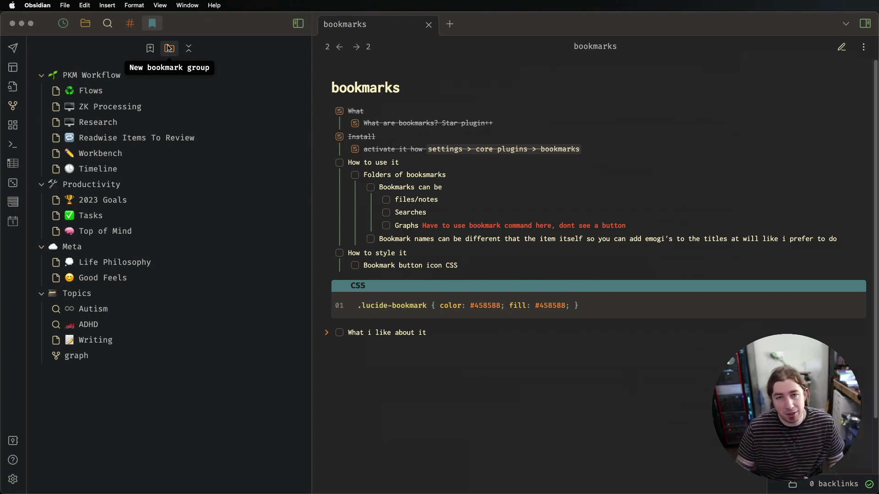
Create a bookmark group named 'new group'
{"action": "left_click", "coordinate": [169, 49]}
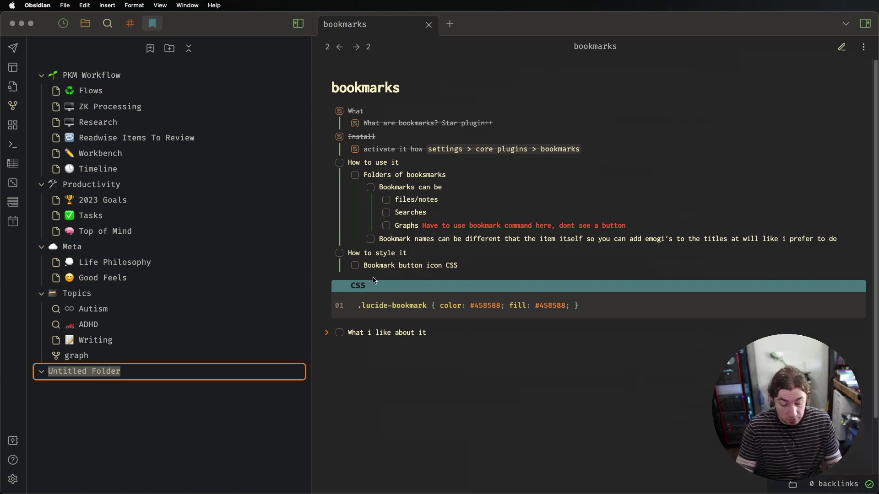
{"action": "type", "text": "new group"}
{"action": "key", "text": "Return"}
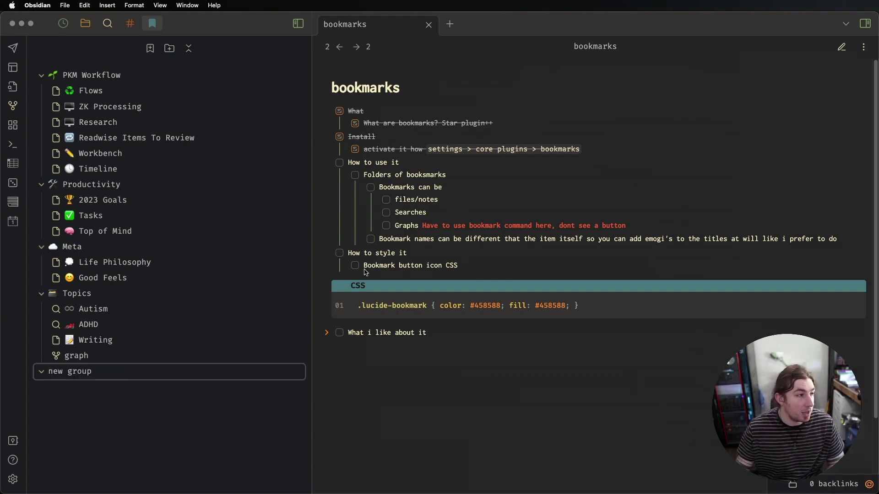
{"action": "right_click", "coordinate": [110, 377]}
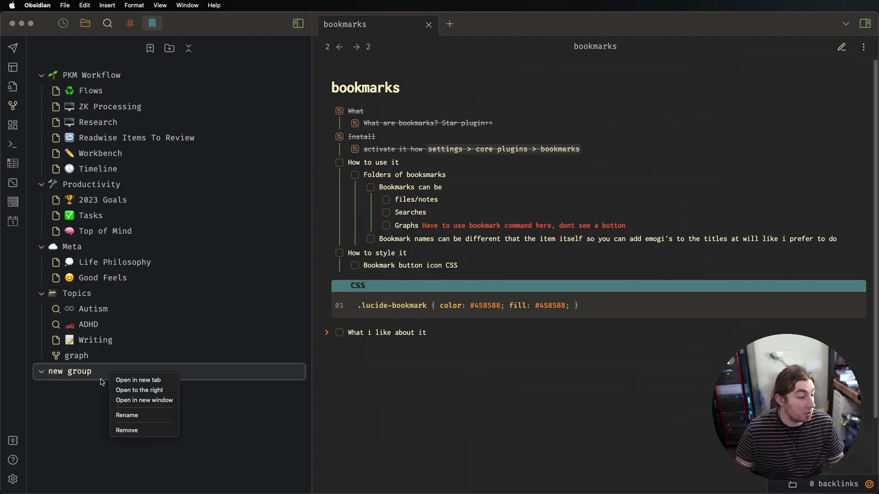
{"action": "left_click", "coordinate": [152, 418]}
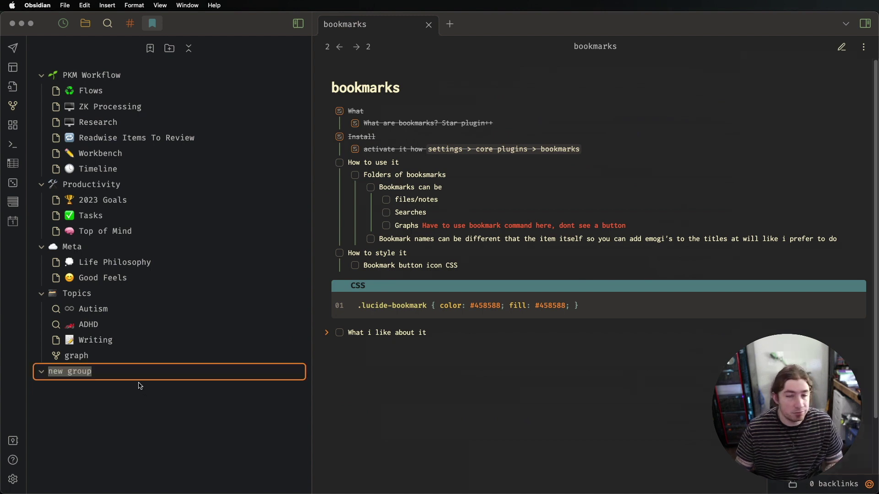
{"action": "left_click", "coordinate": [48, 372]}
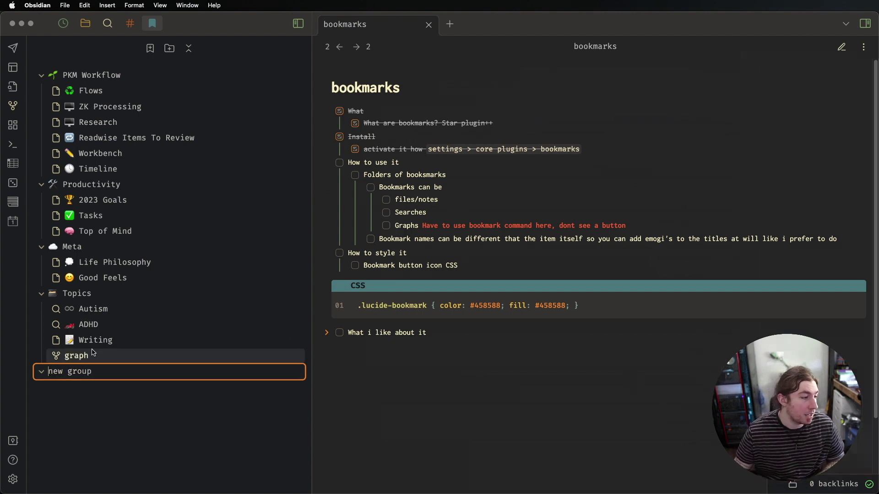
{"action": "left_click", "coordinate": [95, 387]}
Nest new group inside Topics, then move it back to the top level below graph
{"action": "left_click_drag", "start_coordinate": [94, 373], "coordinate": [95, 314]}
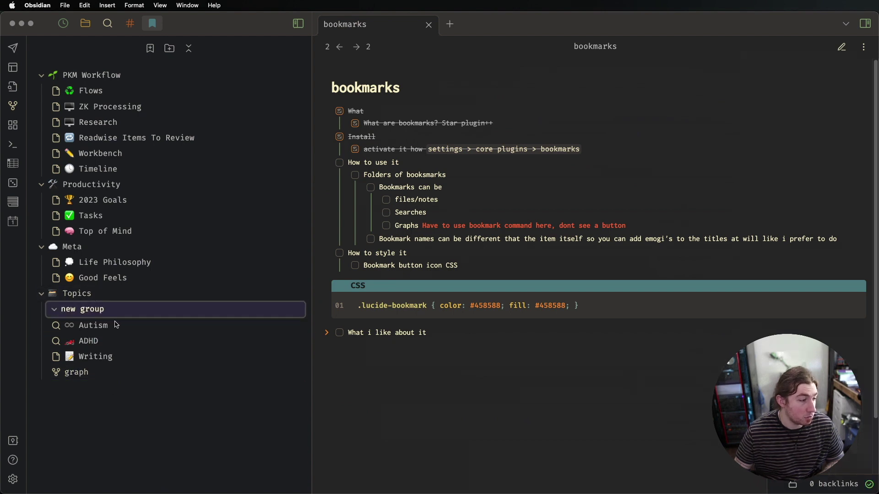
{"action": "right_click", "coordinate": [89, 309]}
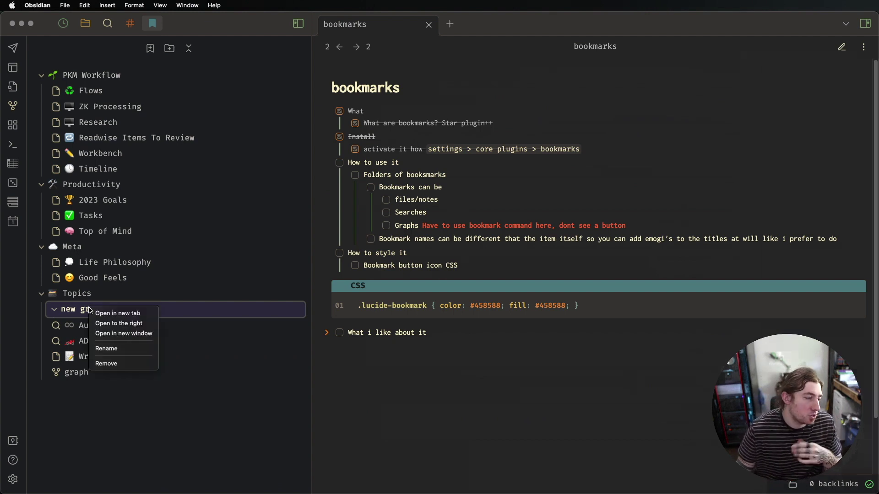
{"action": "left_click", "coordinate": [72, 317]}
{"action": "left_click_drag", "start_coordinate": [72, 317], "coordinate": [103, 399]}
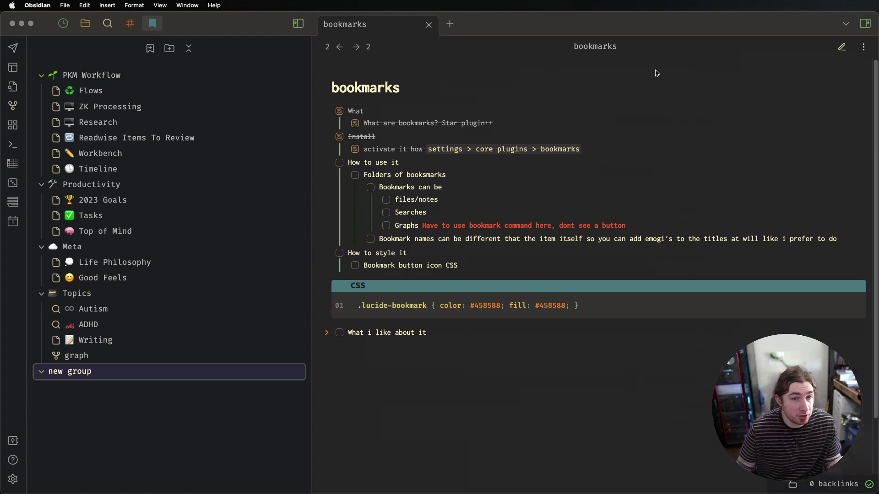
{"action": "left_click", "coordinate": [786, 89]}
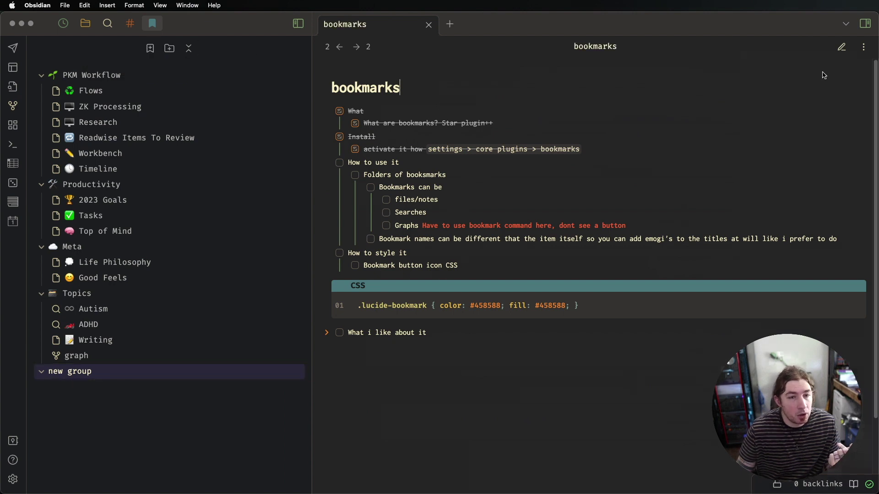
{"action": "left_click", "coordinate": [864, 47]}
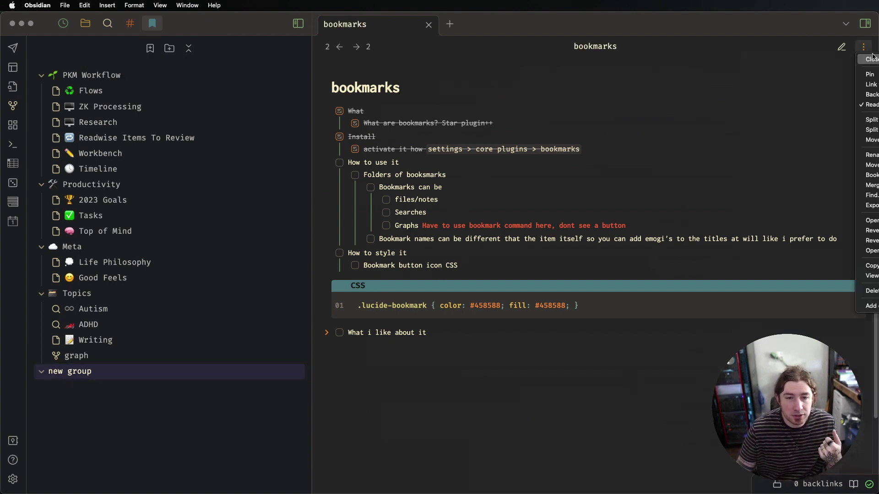
{"action": "left_click", "coordinate": [775, 159]}
{"action": "key", "text": "super+p"}
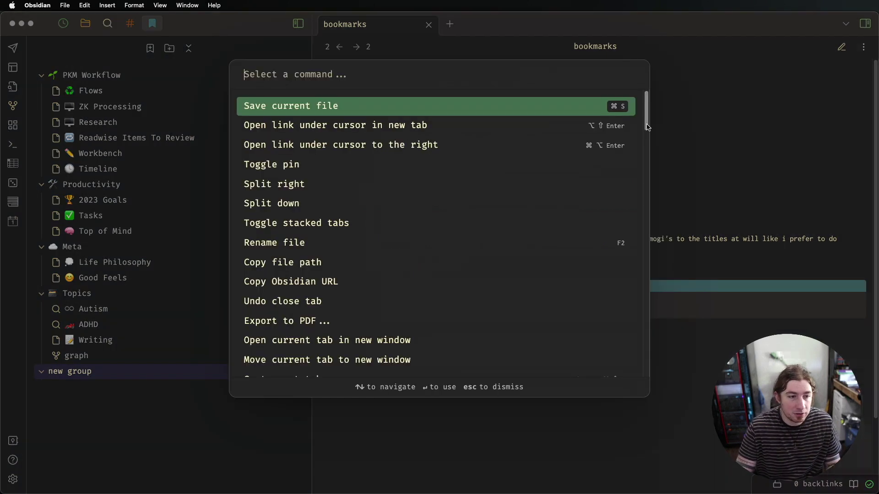
{"action": "type", "text": "book"}
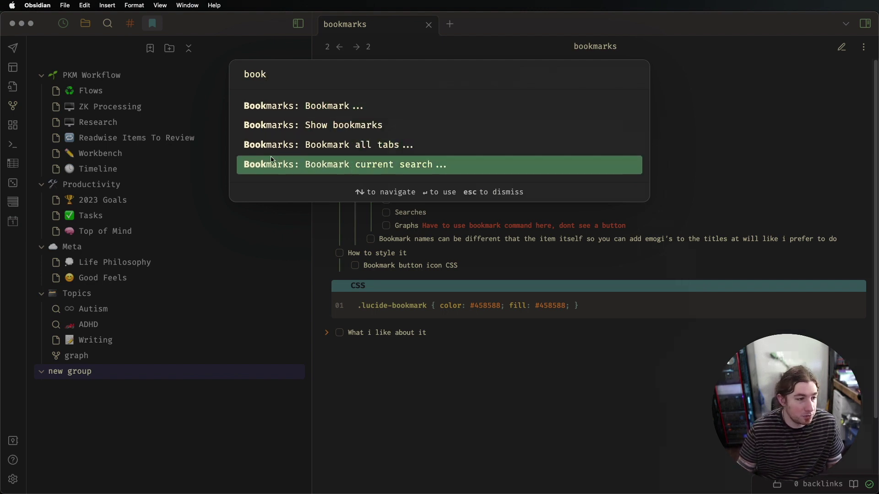
{"action": "left_click", "coordinate": [736, 164]}
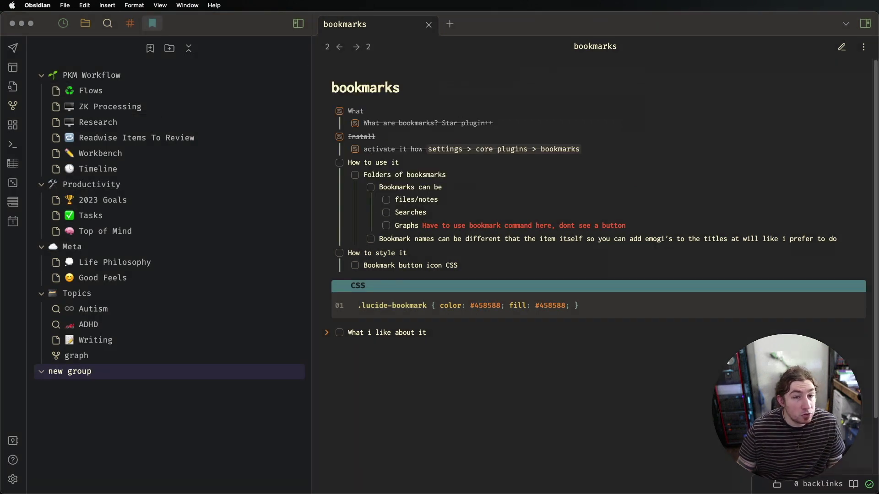
Bookmark the current note, titled with a bookmark emoji followed by 'Bookmarks'
{"action": "left_click", "coordinate": [150, 49]}
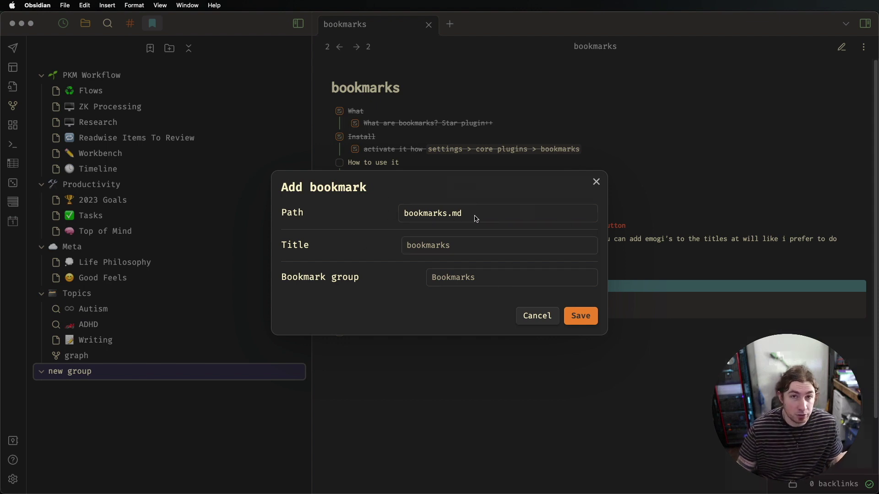
{"action": "left_click", "coordinate": [449, 246]}
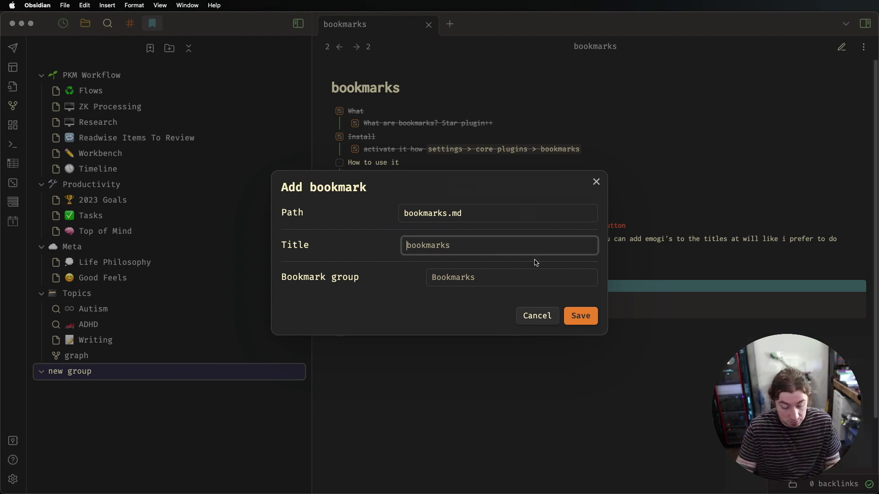
{"action": "key", "text": "super+space"}
{"action": "type", "text": "e"}
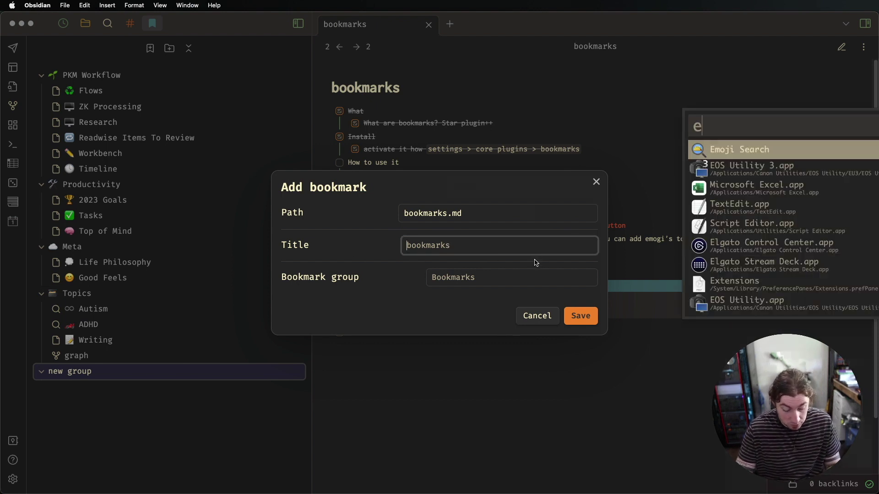
{"action": "type", "text": " bookmar"}
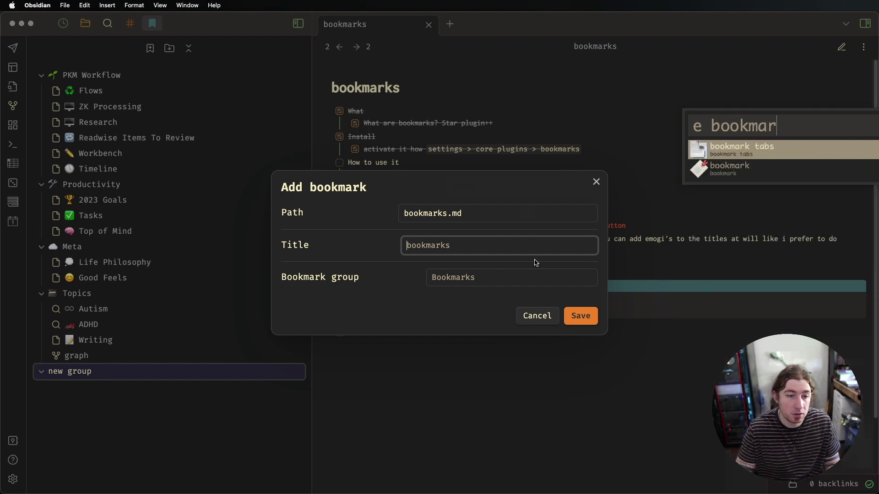
{"action": "key", "text": "Return"}
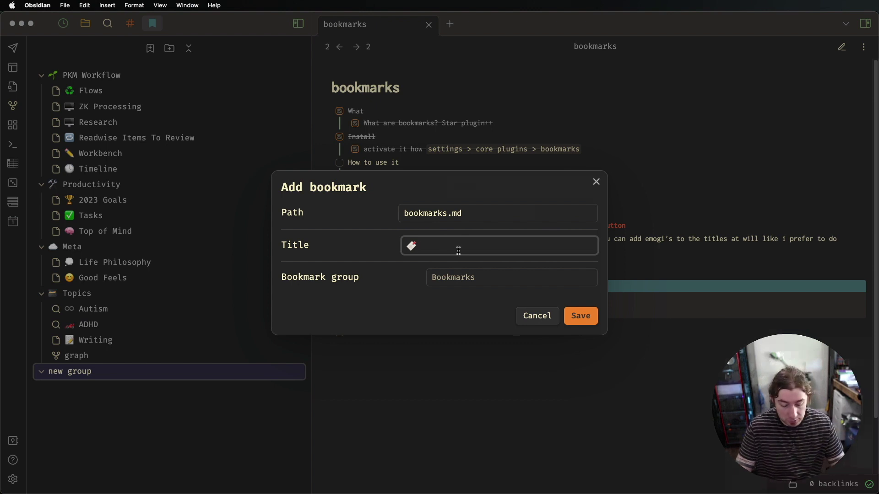
{"action": "type", "text": "Bookmarks"}
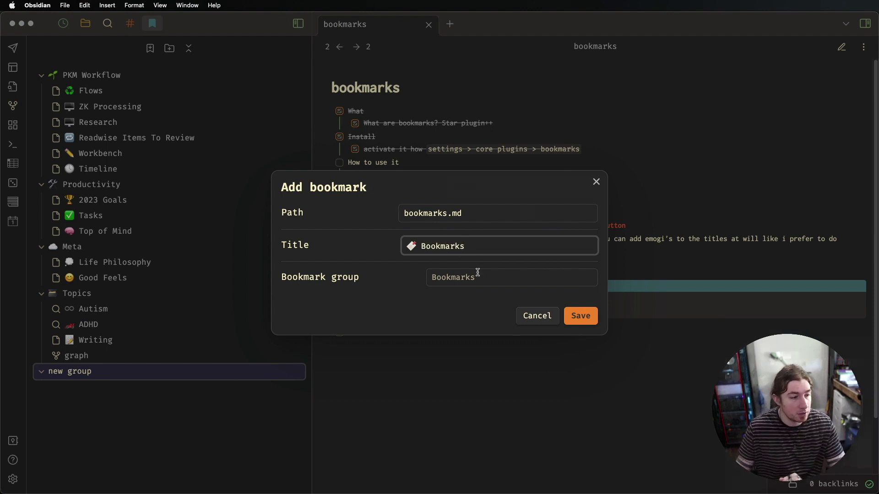
File the bookmark under new group and save it
{"action": "left_click", "coordinate": [478, 276]}
{"action": "left_click", "coordinate": [476, 379]}
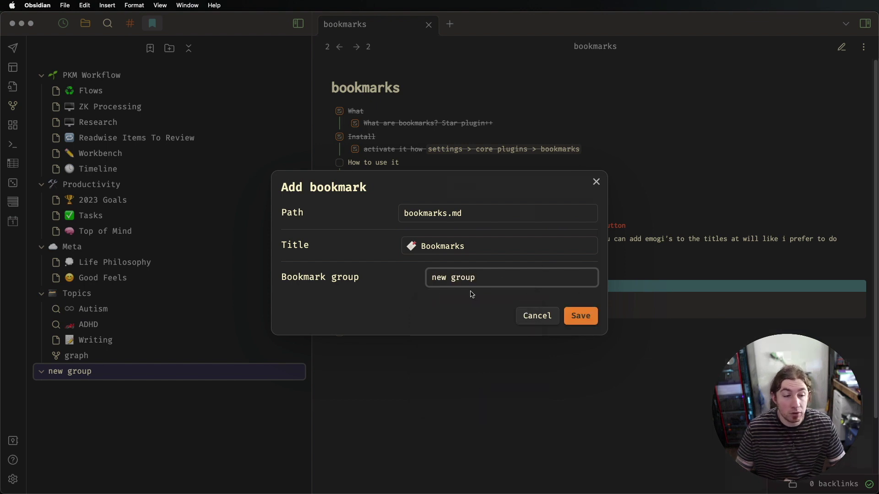
{"action": "key", "text": "super+a"}
{"action": "key", "text": "BackSpace"}
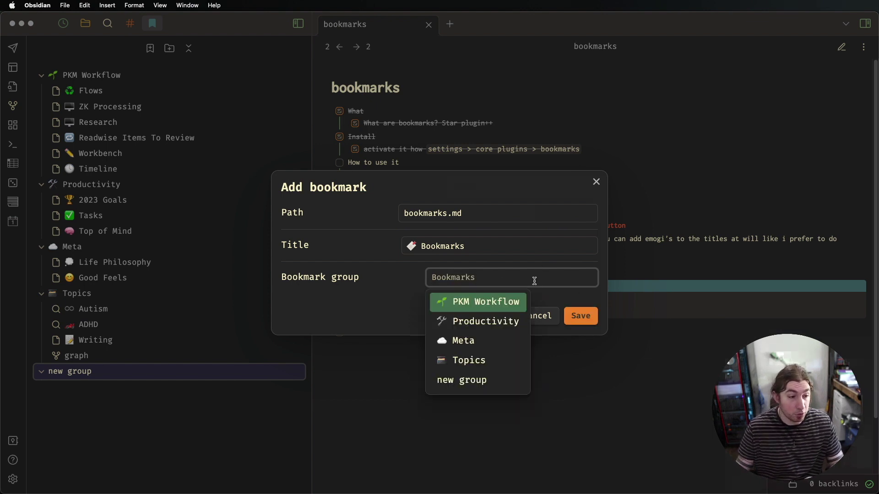
{"action": "left_click", "coordinate": [465, 381]}
{"action": "left_click", "coordinate": [580, 315]}
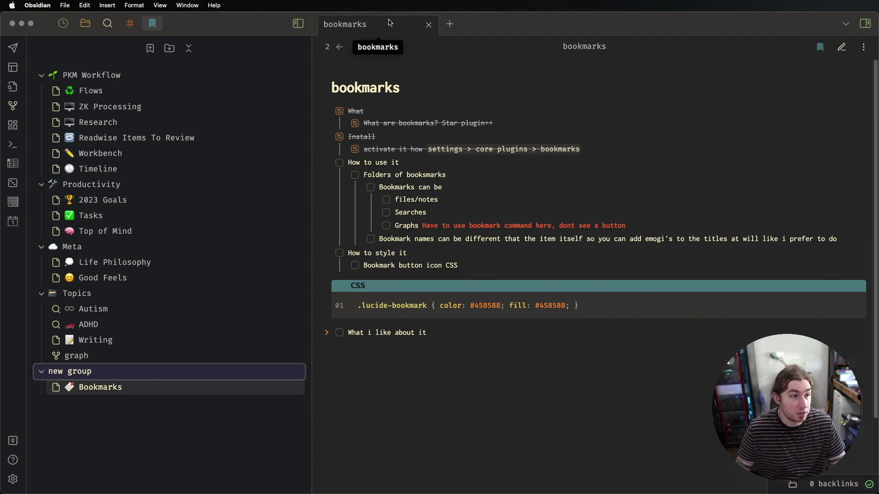
{"action": "left_click", "coordinate": [356, 47]}
{"action": "left_click", "coordinate": [105, 387]}
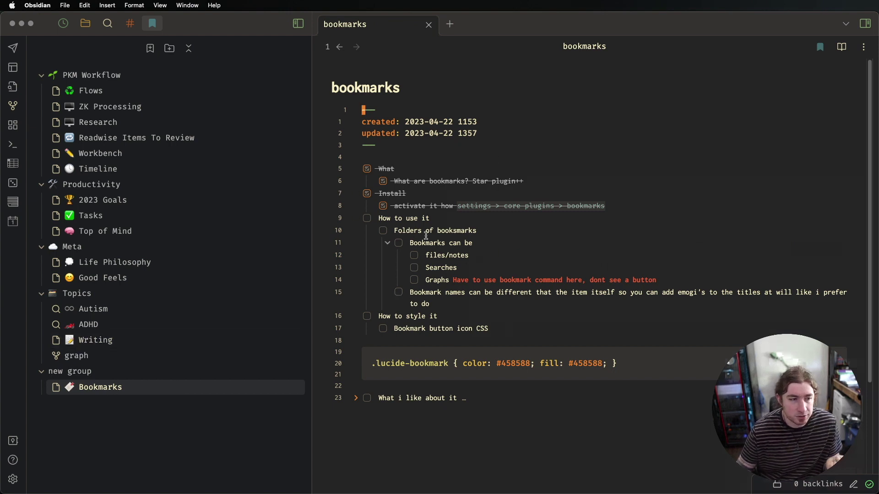
Open the 'content:ADHD -path:Journal' search, highlight each query part, and toggle display options
{"action": "left_click", "coordinate": [107, 24]}
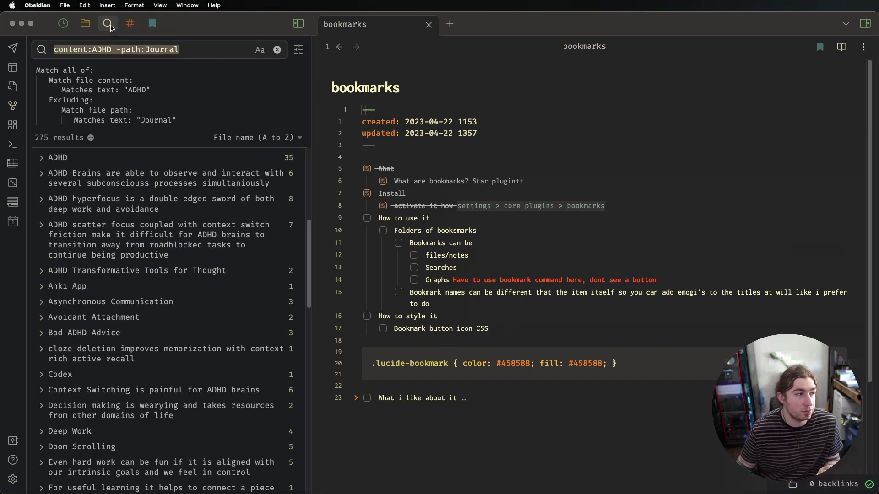
{"action": "left_click", "coordinate": [219, 51]}
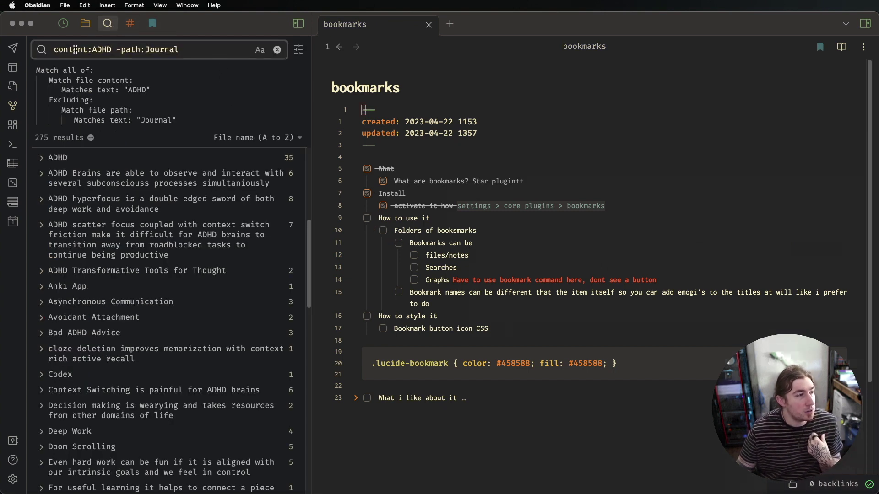
{"action": "left_click_drag", "start_coordinate": [62, 50], "coordinate": [109, 53]}
{"action": "left_click", "coordinate": [112, 50]}
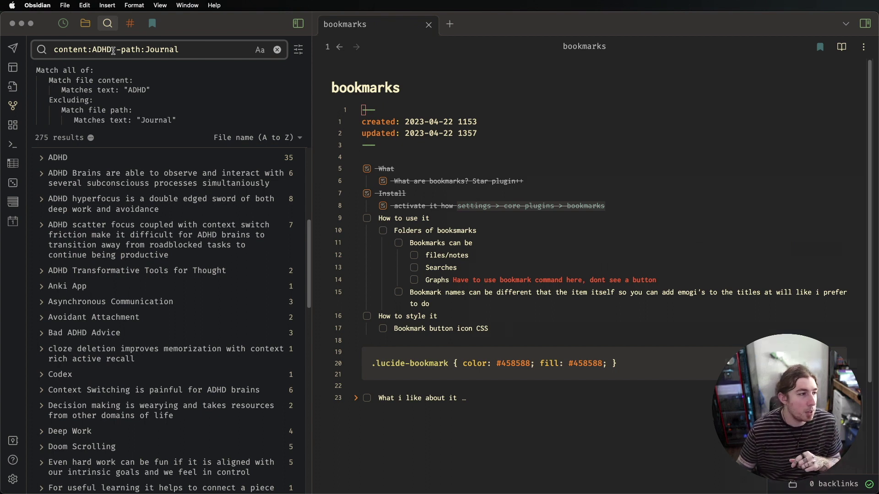
{"action": "left_click_drag", "start_coordinate": [117, 50], "coordinate": [184, 52]}
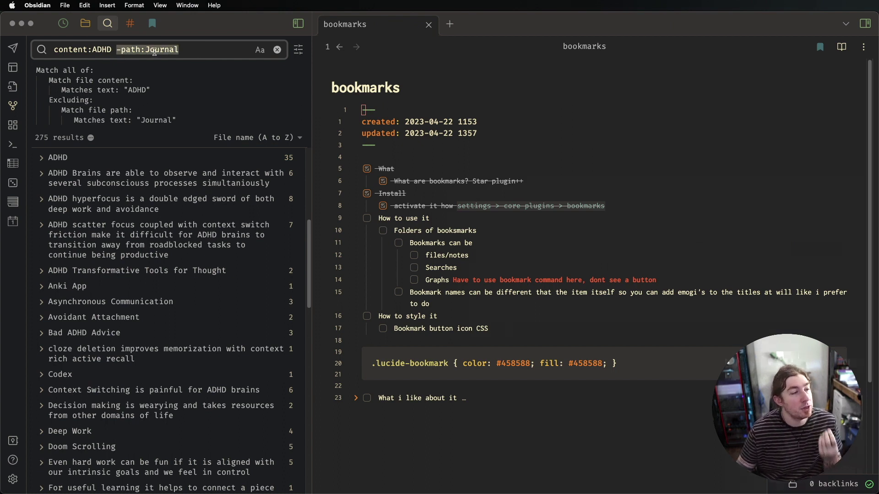
{"action": "left_click", "coordinate": [209, 51]}
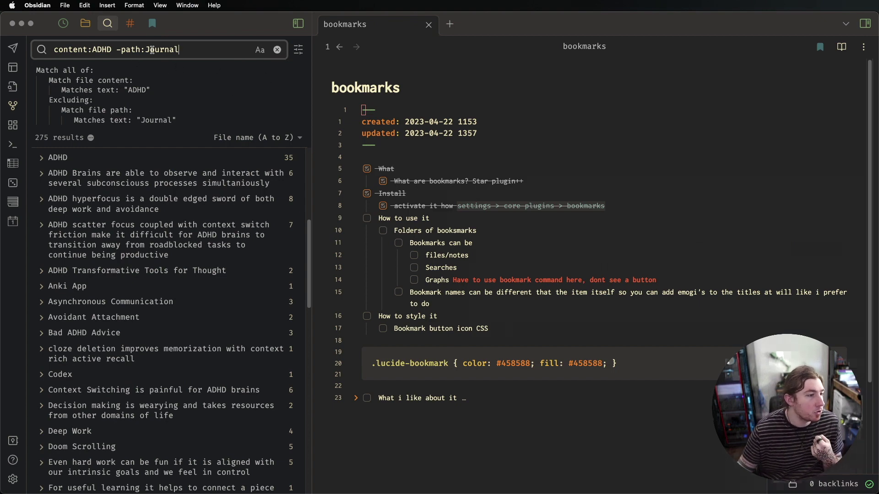
{"action": "left_click", "coordinate": [300, 50]}
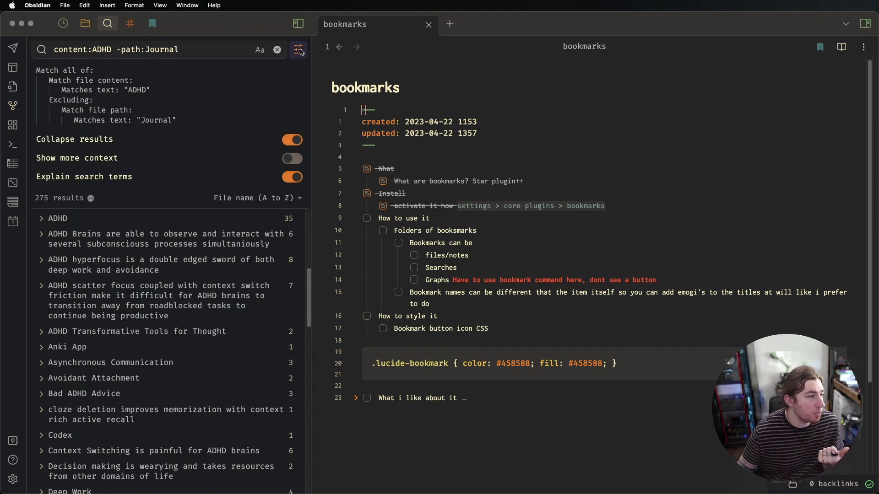
{"action": "left_click", "coordinate": [300, 50]}
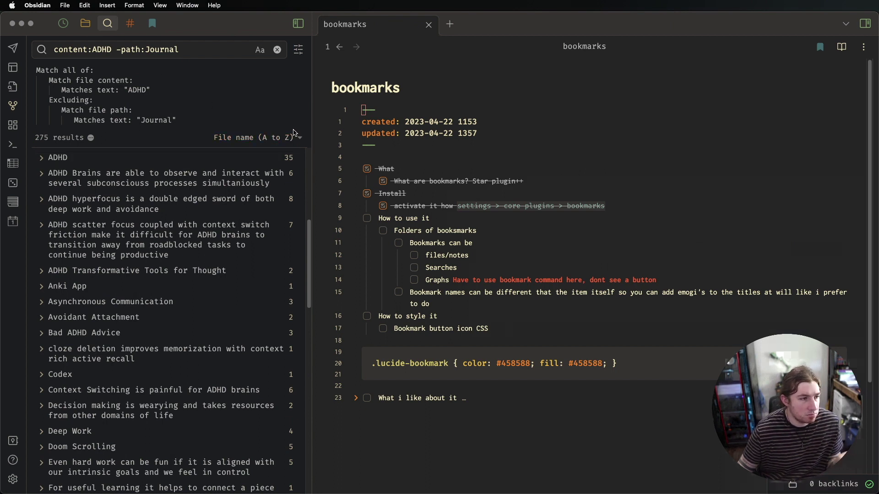
Bookmark the ADHD search from the results menu as 'from button' in new group
{"action": "left_click", "coordinate": [90, 138]}
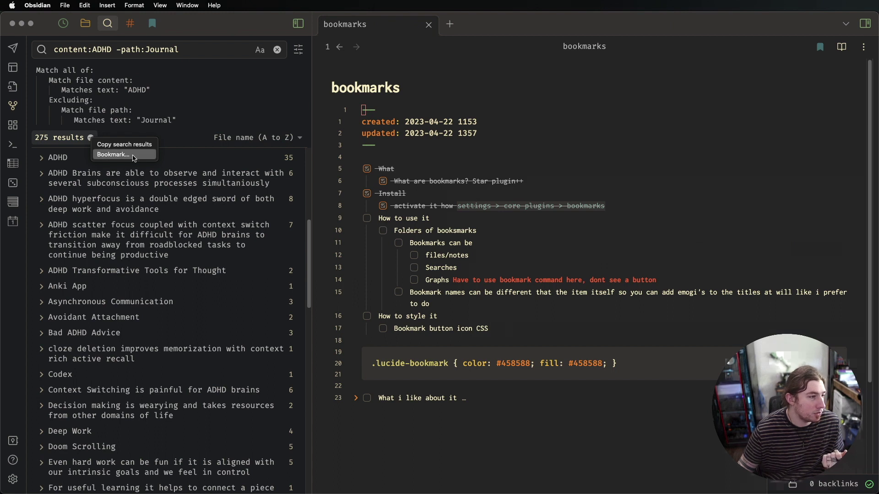
{"action": "left_click", "coordinate": [90, 138]}
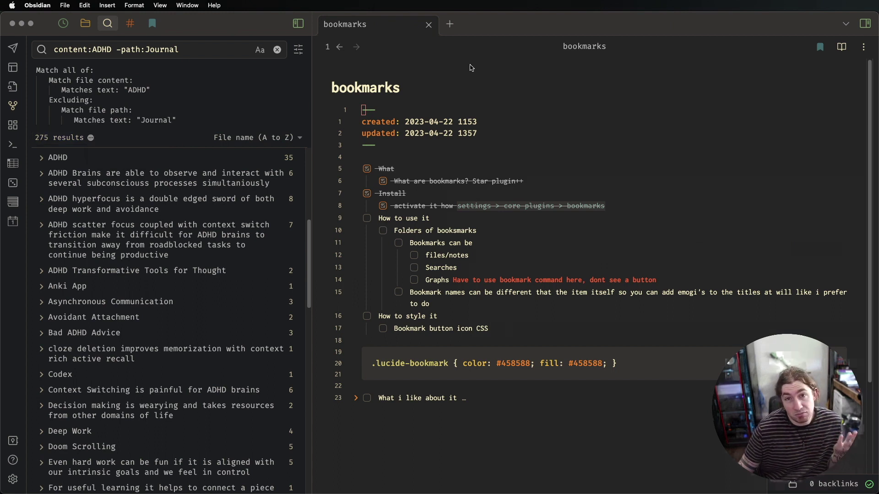
{"action": "left_click", "coordinate": [90, 138]}
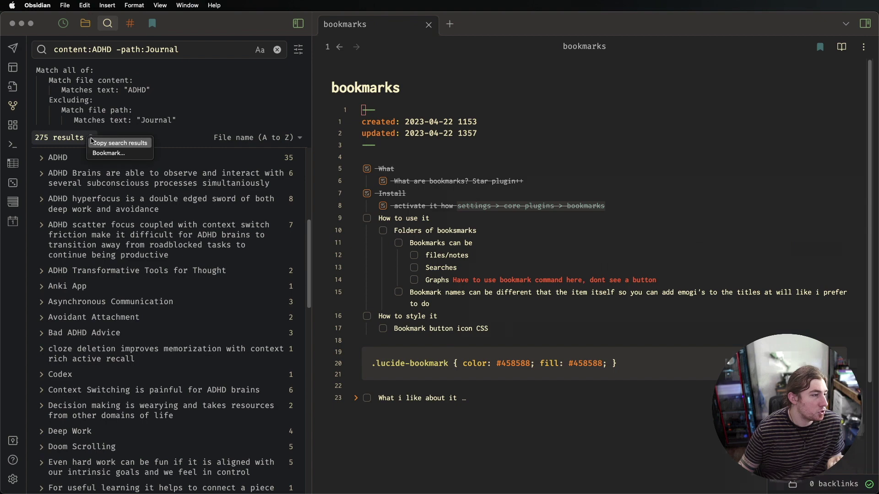
{"action": "left_click", "coordinate": [121, 153]}
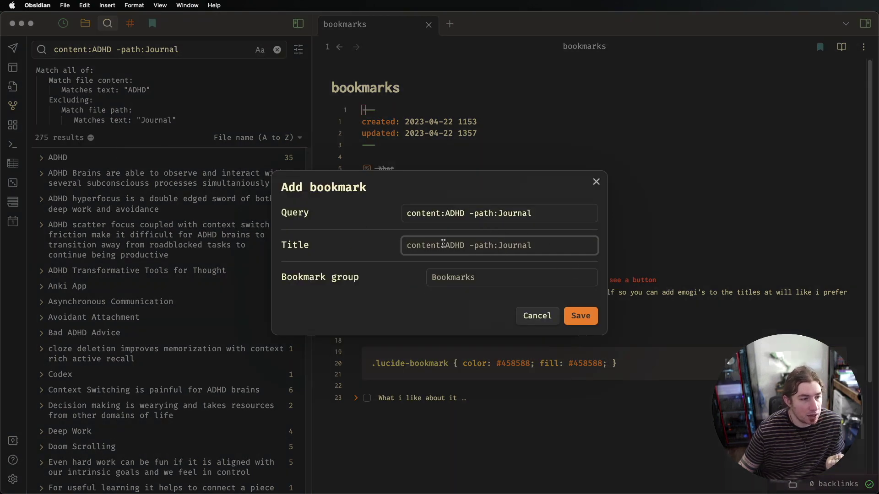
{"action": "type", "text": "from button"}
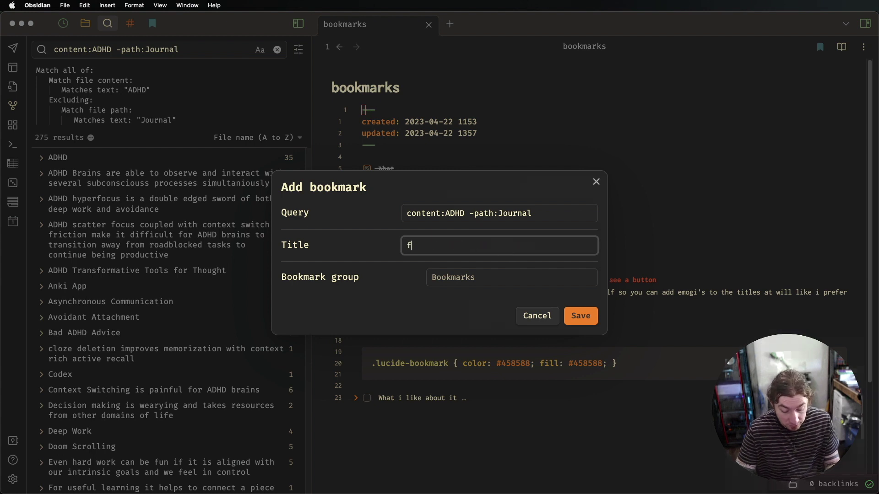
{"action": "left_click", "coordinate": [518, 277]}
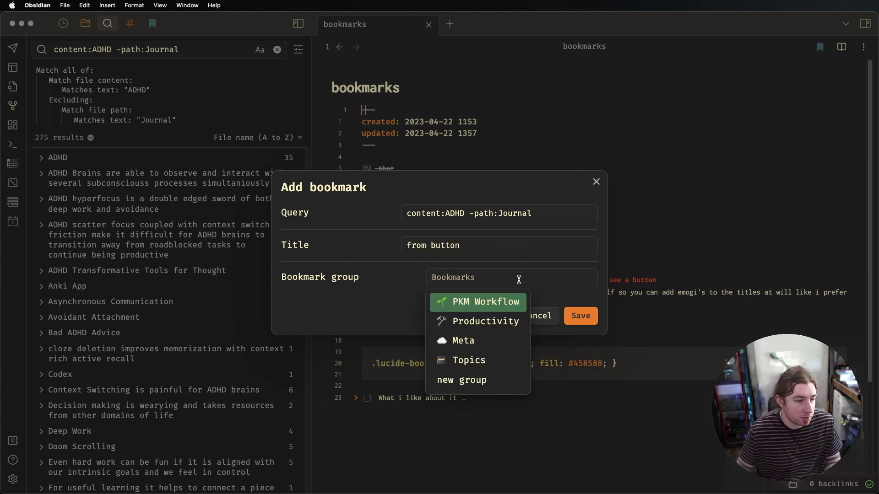
{"action": "left_click", "coordinate": [493, 379]}
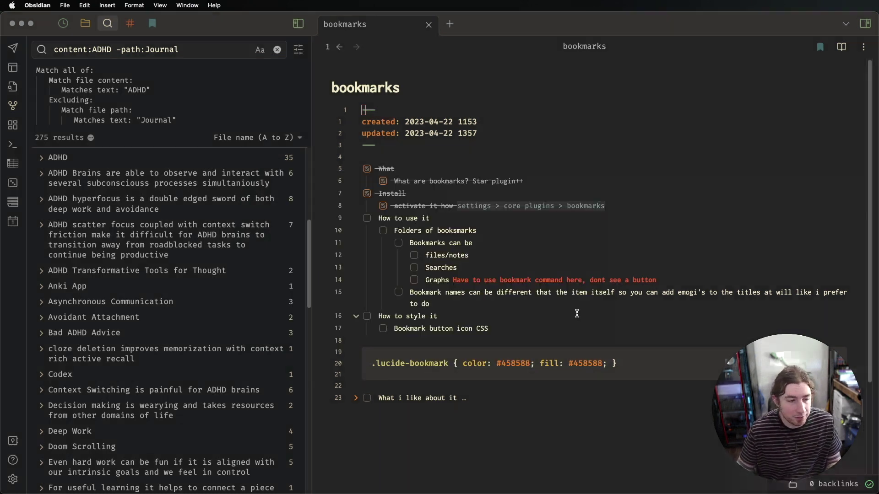
Clear the query and reopen the 'from button' bookmark to confirm it restores the search
{"action": "left_click", "coordinate": [152, 23]}
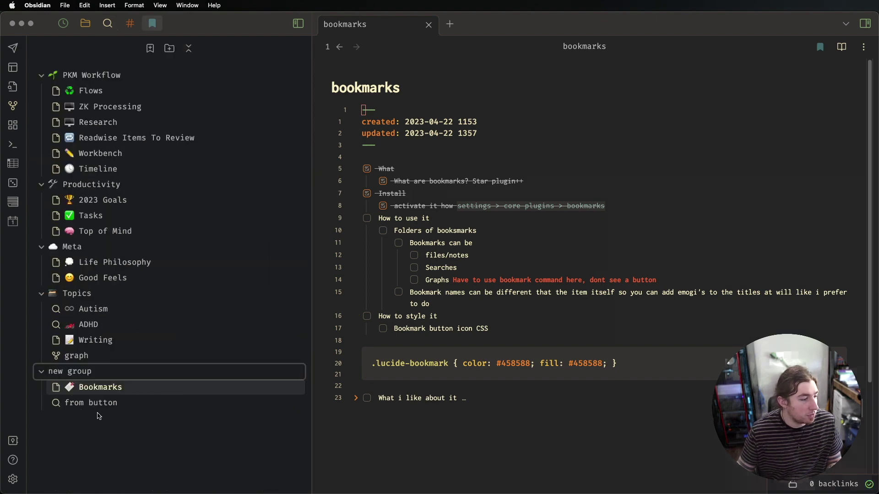
{"action": "left_click", "coordinate": [113, 408]}
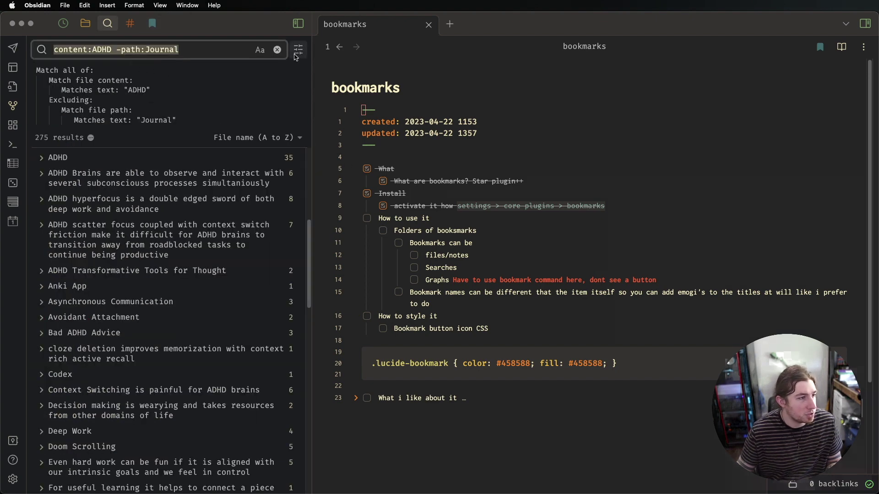
{"action": "left_click", "coordinate": [277, 49]}
{"action": "left_click", "coordinate": [156, 25]}
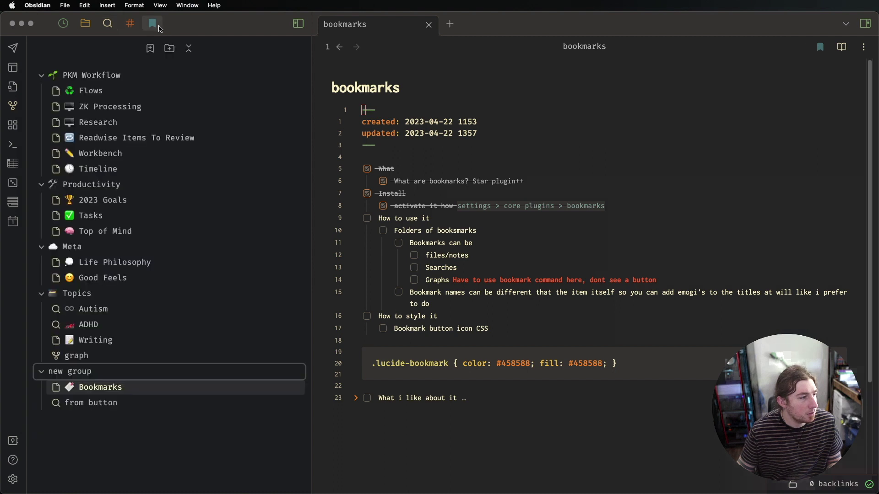
{"action": "left_click", "coordinate": [102, 407]}
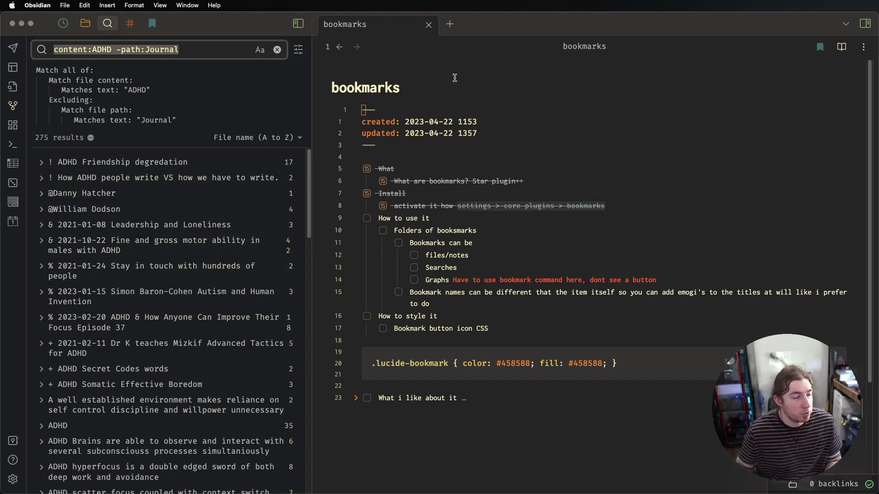
Via the command palette, bookmark the current search as 'command' in new group
{"action": "left_click", "coordinate": [538, 118]}
{"action": "key", "text": "cmd+p"}
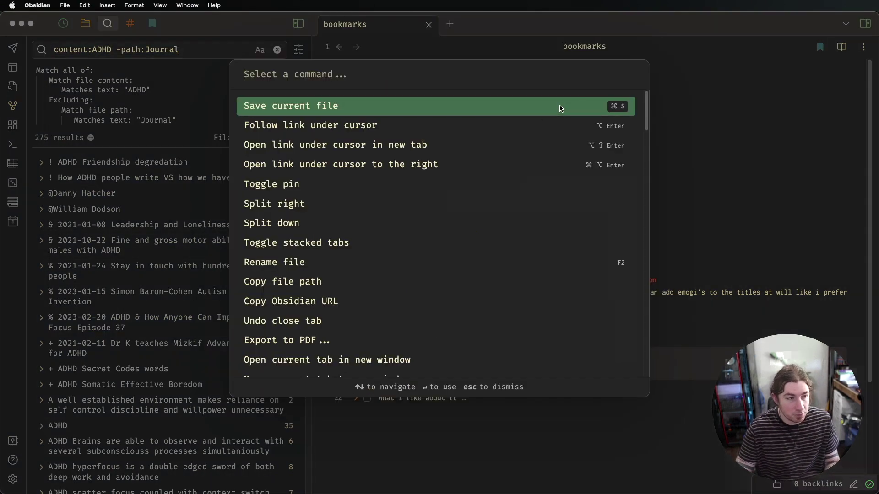
{"action": "type", "text": "book"}
{"action": "key", "text": "Down"}
{"action": "key", "text": "Down"}
{"action": "key", "text": "Down"}
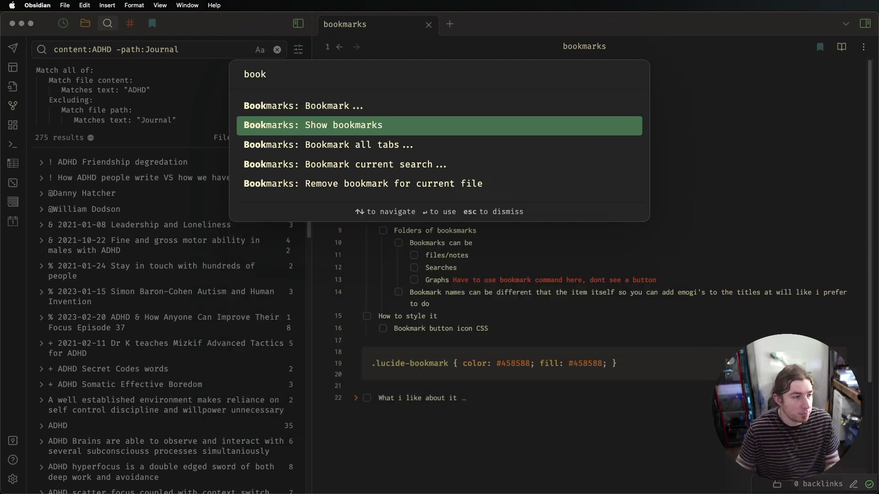
{"action": "key", "text": "Return"}
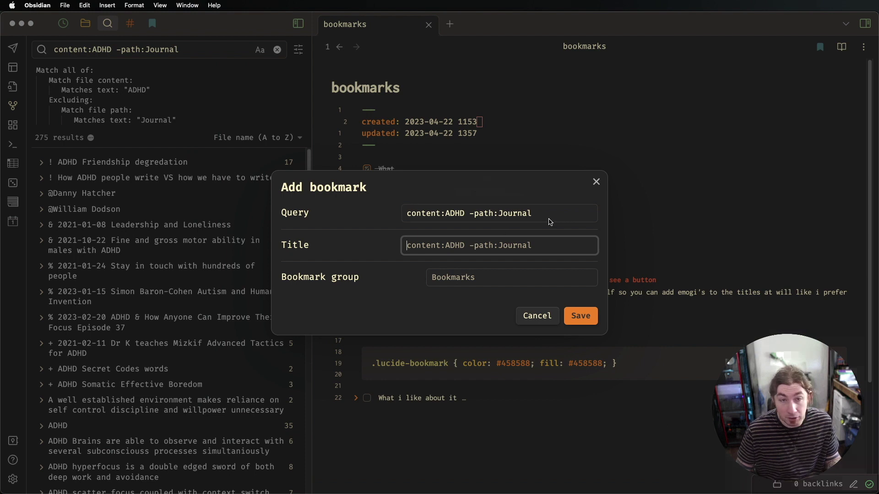
{"action": "type", "text": "c"}
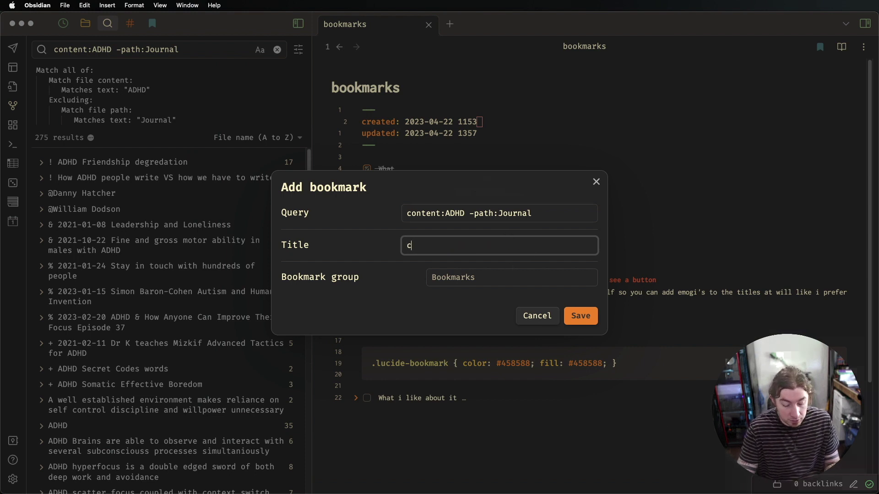
{"action": "type", "text": "u"}
{"action": "key", "text": "BackSpace"}
{"action": "key", "text": "BackSpace"}
{"action": "type", "text": "command"}
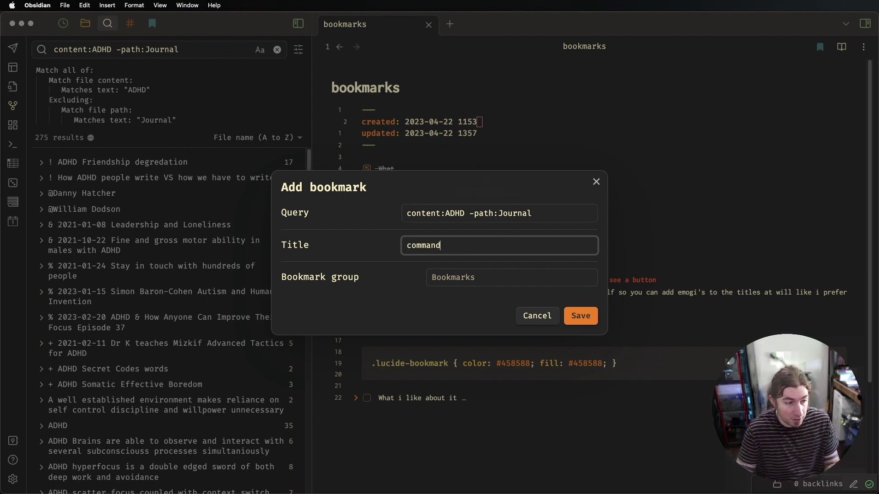
{"action": "left_click", "coordinate": [494, 278]}
{"action": "left_click", "coordinate": [513, 378]}
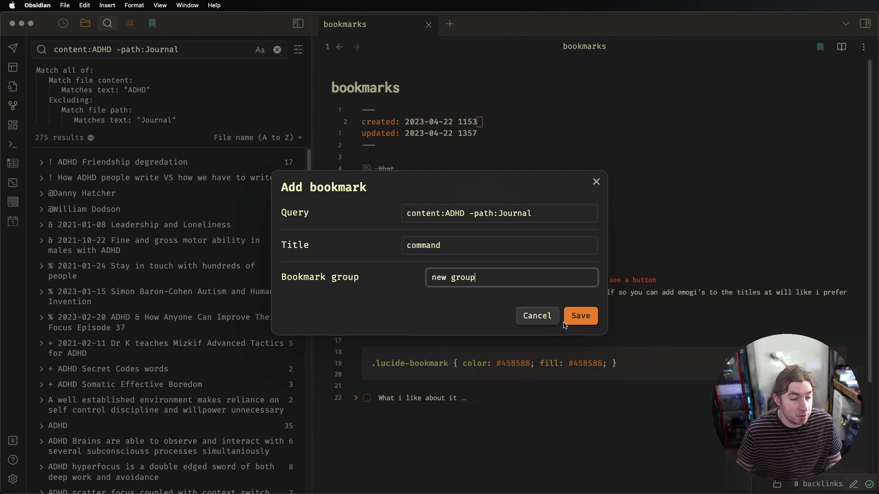
{"action": "key", "text": "Return"}
Clear the search query, then run the 'command' bookmark to restore the 275 results
{"action": "left_click", "coordinate": [152, 23]}
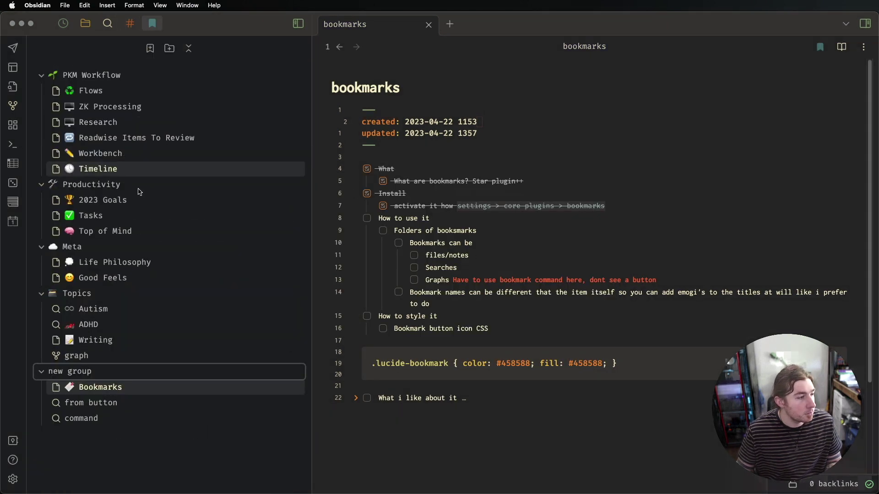
{"action": "left_click", "coordinate": [108, 23]}
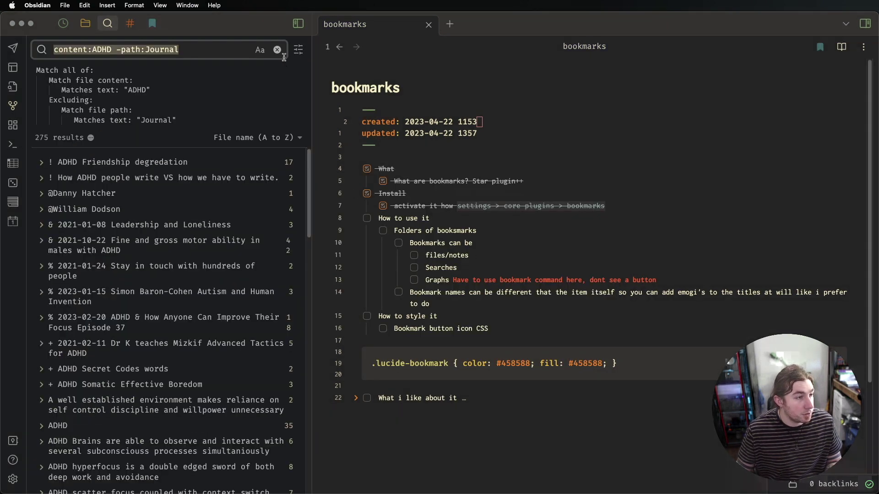
{"action": "key", "text": "BackSpace"}
{"action": "left_click", "coordinate": [156, 21]}
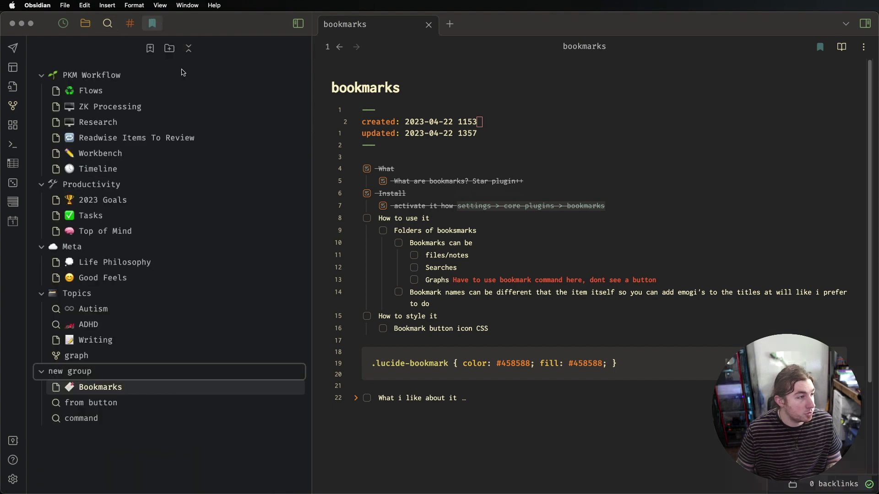
{"action": "left_click", "coordinate": [108, 424]}
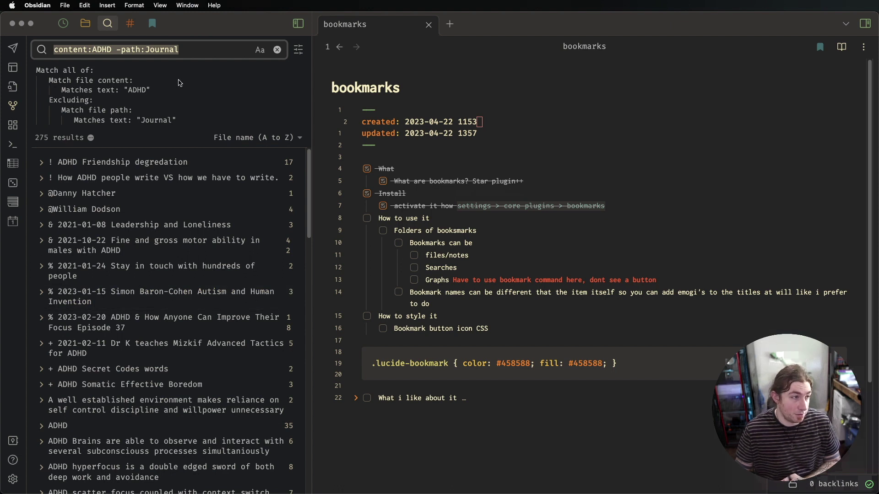
Collapse all bookmark groups except 'new group' and open a new Home tab
{"action": "left_click", "coordinate": [153, 23]}
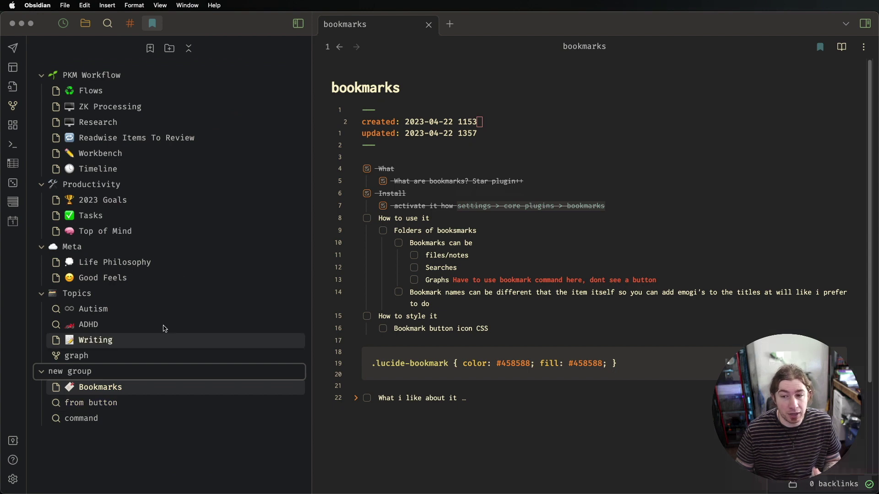
{"action": "left_click", "coordinate": [188, 48]}
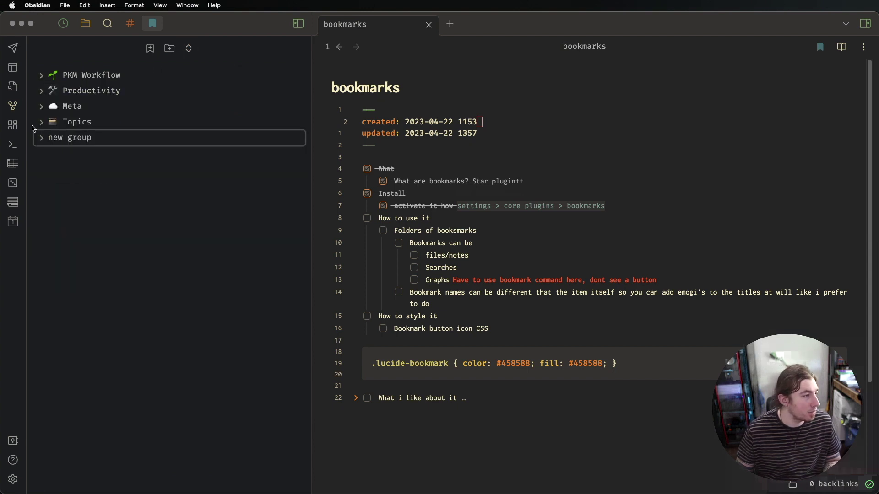
{"action": "left_click", "coordinate": [42, 138]}
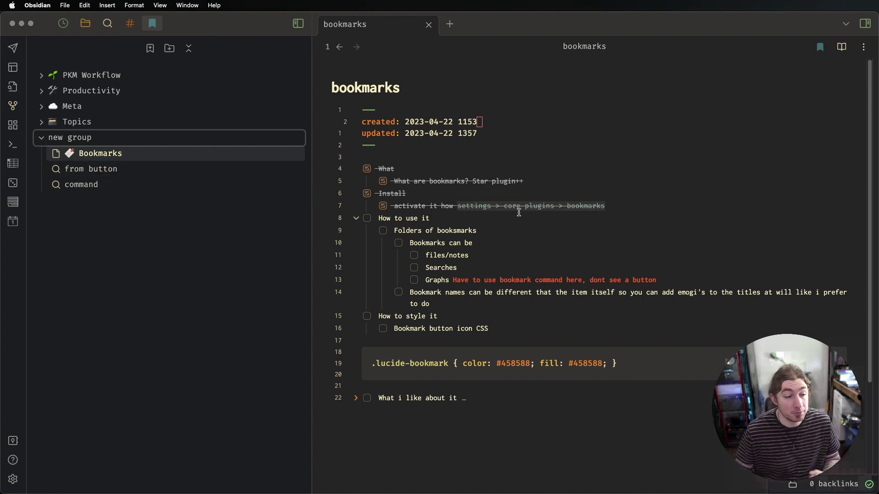
{"action": "left_click", "coordinate": [450, 24]}
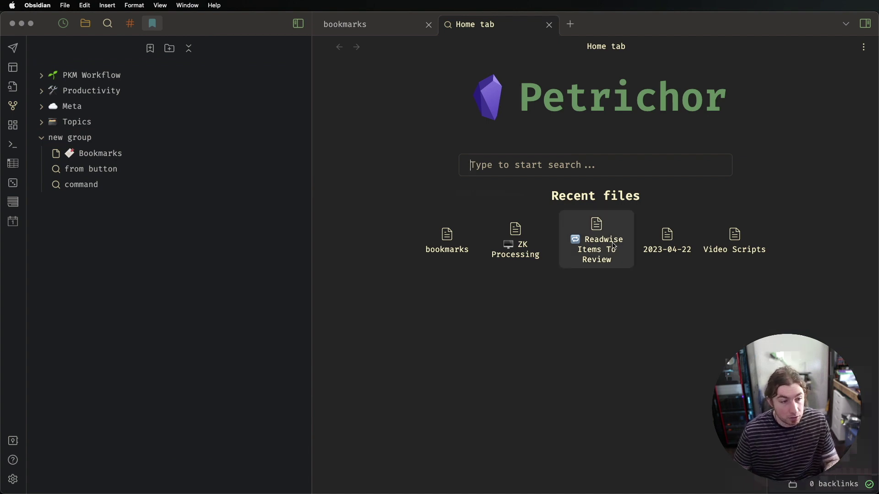
Open the graph view and delete its '-path:DevLog' filter
{"action": "key", "text": "super+g"}
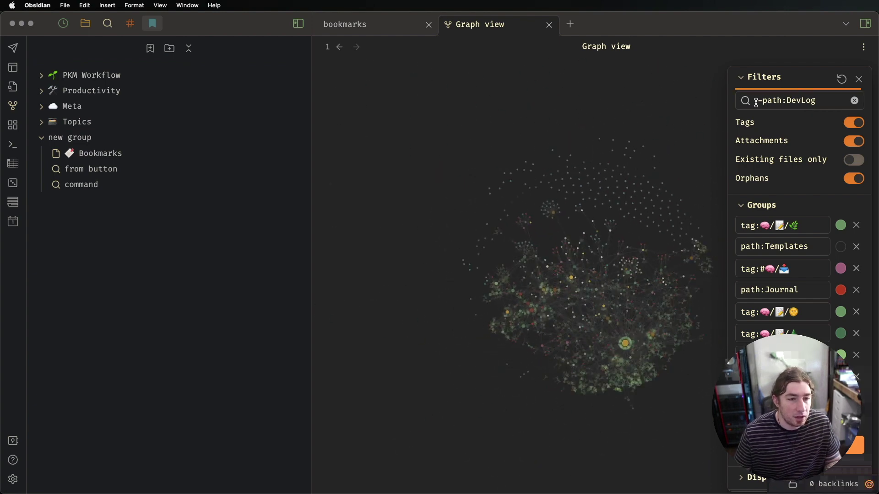
{"action": "triple_click", "coordinate": [825, 102]}
{"action": "key", "text": "super+c"}
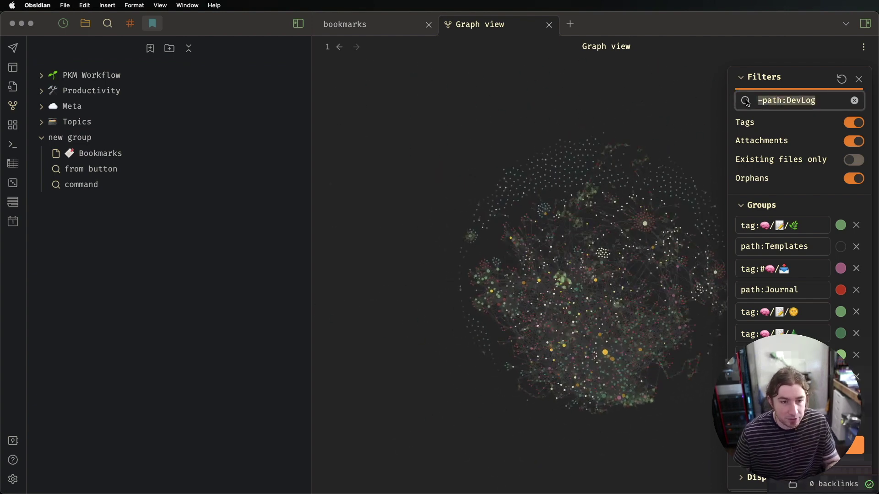
{"action": "key", "text": "BackSpace"}
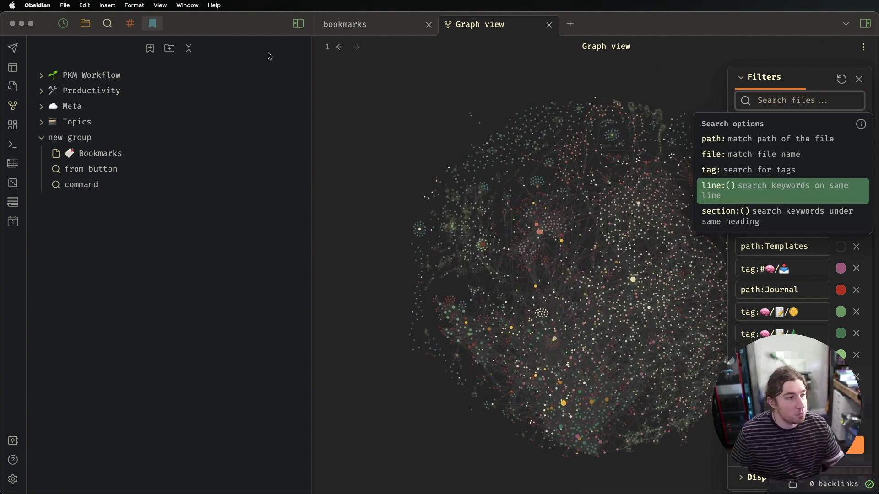
Narrow the left sidebar and collapse the graph's Groups section
{"action": "left_click_drag", "start_coordinate": [310, 71], "coordinate": [166, 78]}
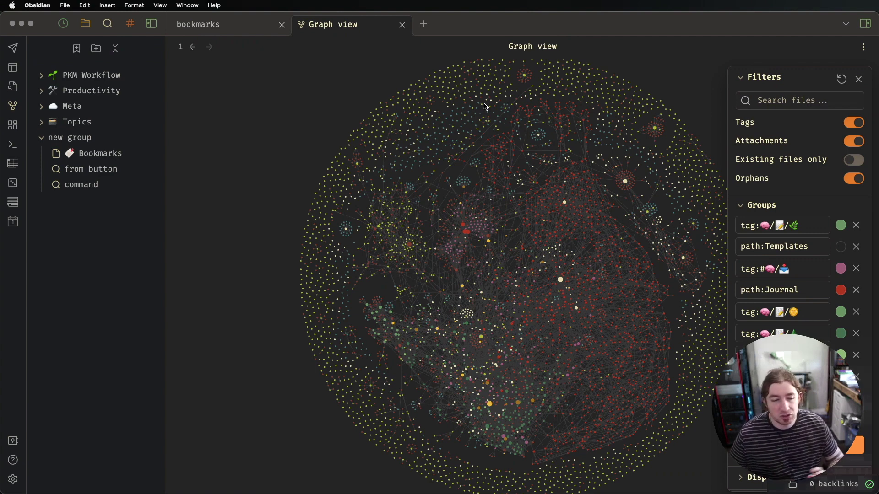
{"action": "left_click", "coordinate": [779, 99]}
{"action": "key", "text": "Up"}
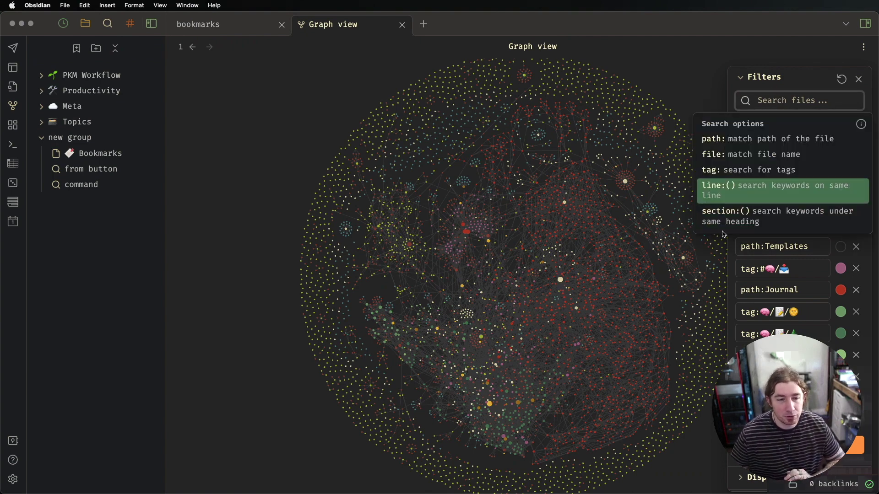
{"action": "key", "text": "Up"}
{"action": "key", "text": "Up"}
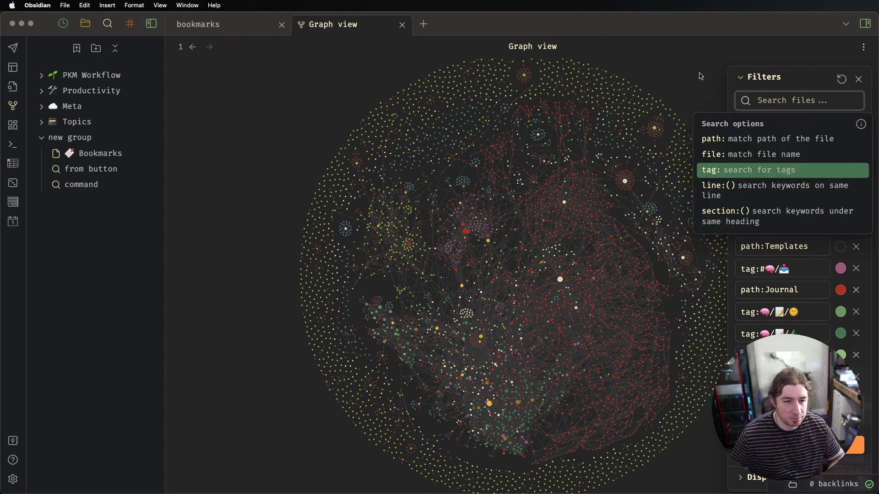
{"action": "left_click", "coordinate": [806, 58]}
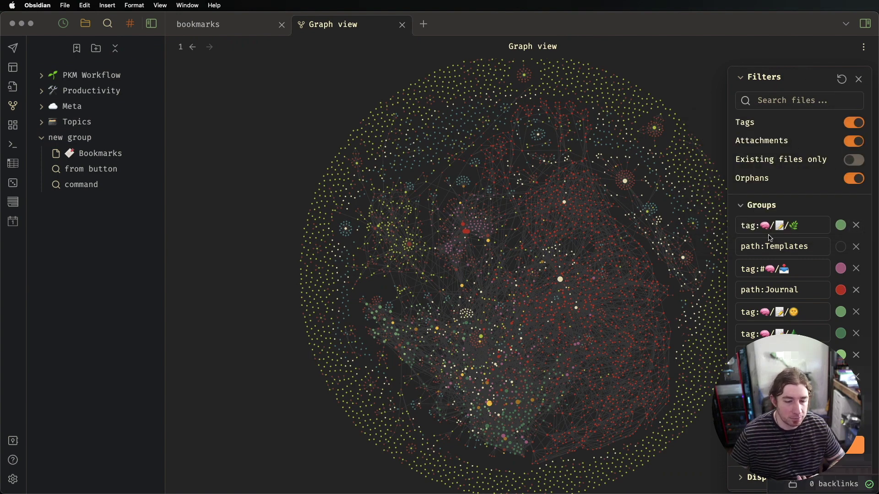
{"action": "left_click", "coordinate": [741, 207]}
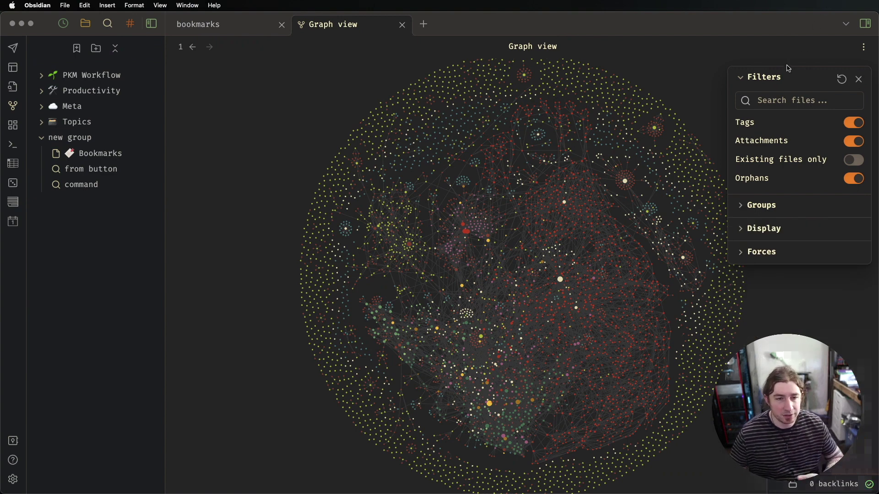
Paste '-path:DevLog' back into the graph filter and apply it
{"action": "left_click", "coordinate": [794, 99]}
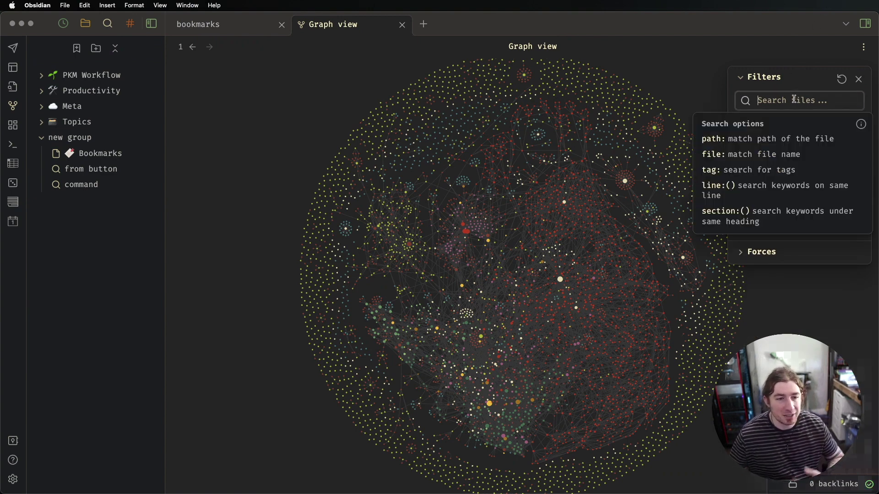
{"action": "key", "text": "super+v"}
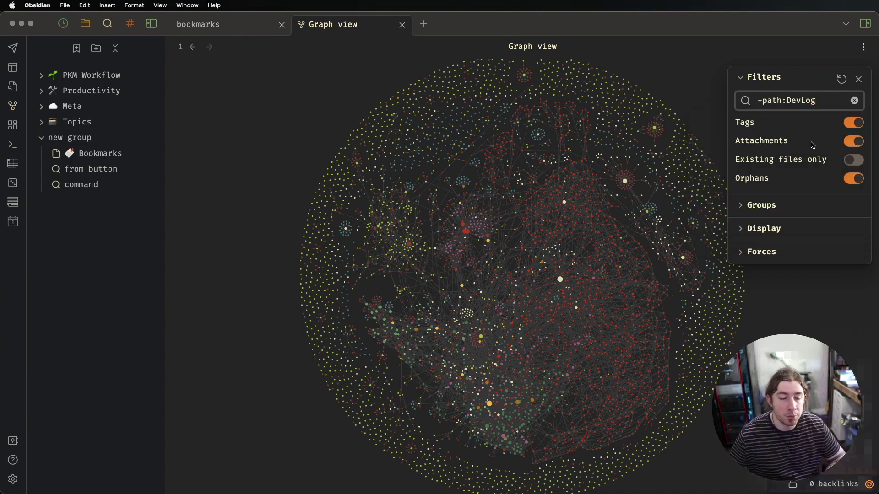
{"action": "key", "text": "Return"}
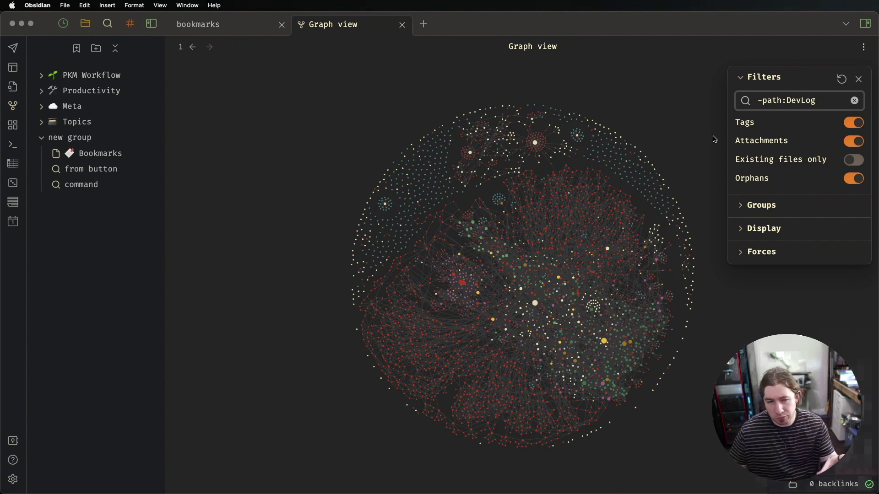
Replace the graph filter with a tag: query for #🧠/🗺
{"action": "left_click", "coordinate": [854, 101]}
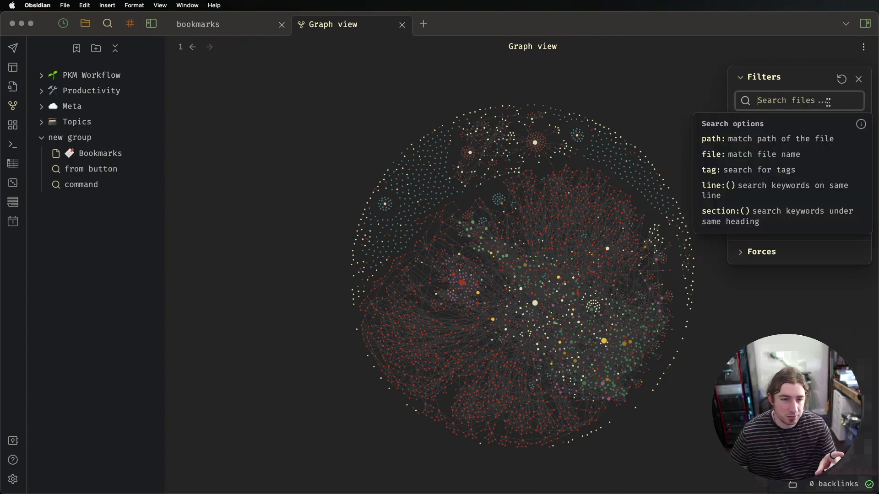
{"action": "left_click", "coordinate": [759, 170]}
{"action": "scroll", "coordinate": [787, 205], "scroll_direction": "down", "scroll_amount": 15}
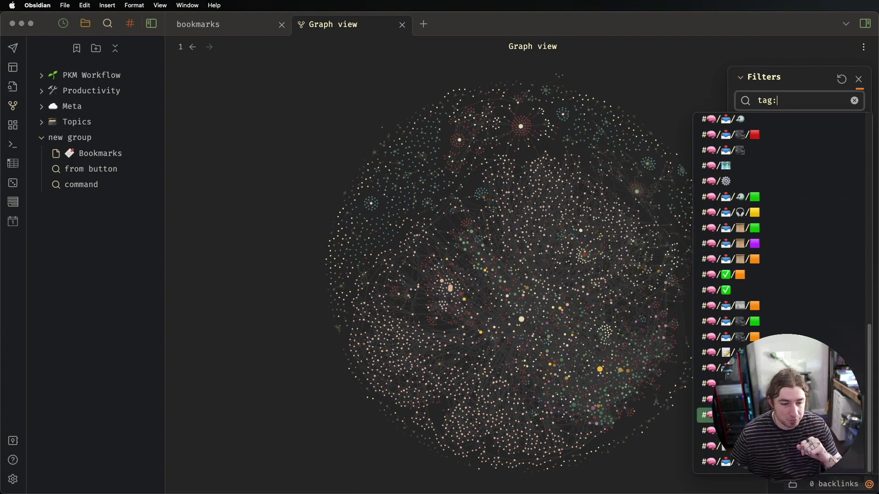
{"action": "scroll", "coordinate": [778, 375], "scroll_direction": "up", "scroll_amount": 6}
{"action": "scroll", "coordinate": [775, 202], "scroll_direction": "up", "scroll_amount": 5}
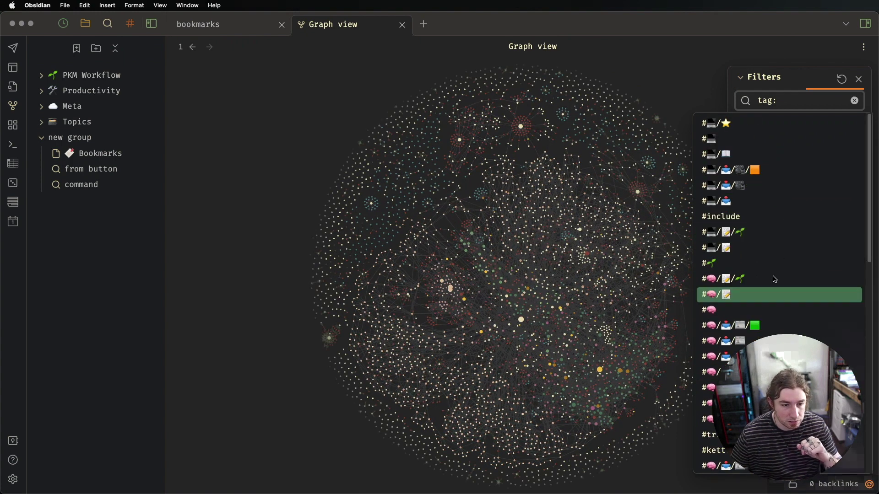
{"action": "scroll", "coordinate": [774, 278], "scroll_direction": "down", "scroll_amount": 10}
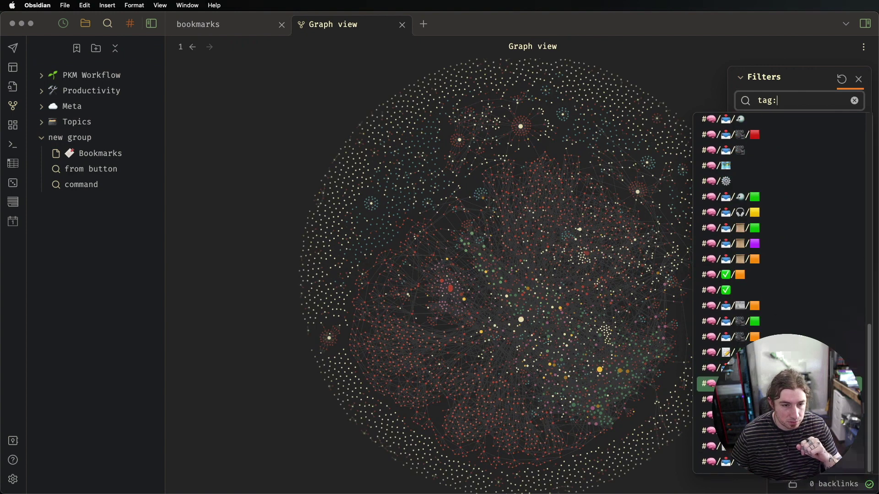
{"action": "scroll", "coordinate": [734, 215], "scroll_direction": "up", "scroll_amount": 3}
{"action": "left_click", "coordinate": [733, 213]}
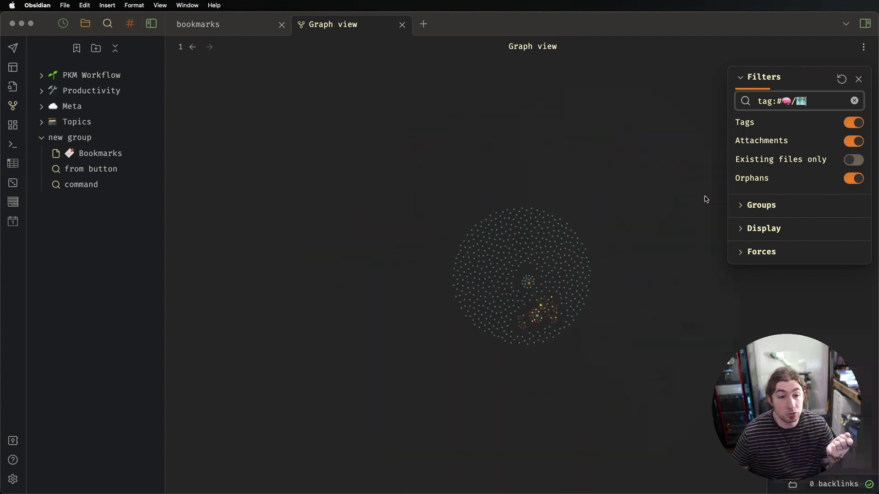
Turn off Attachments and Tags in the graph filters, leaving Orphans on
{"action": "left_click", "coordinate": [854, 141]}
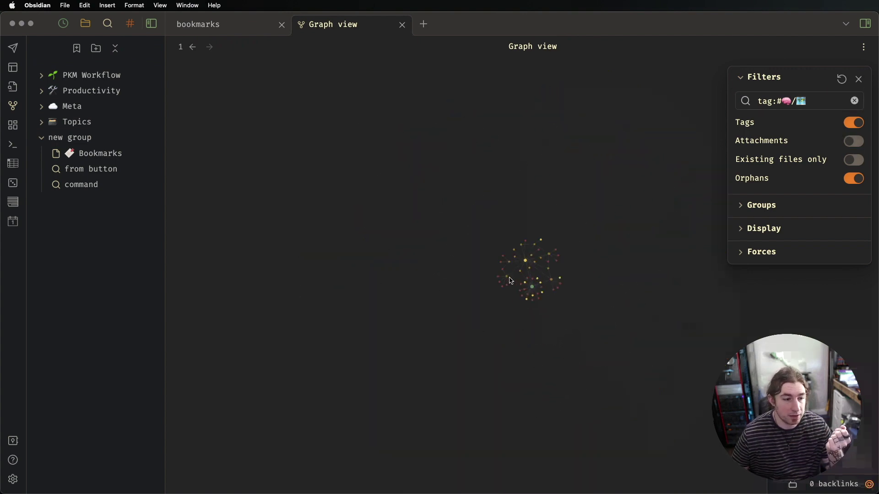
{"action": "scroll", "coordinate": [621, 215], "scroll_direction": "up", "scroll_amount": 5}
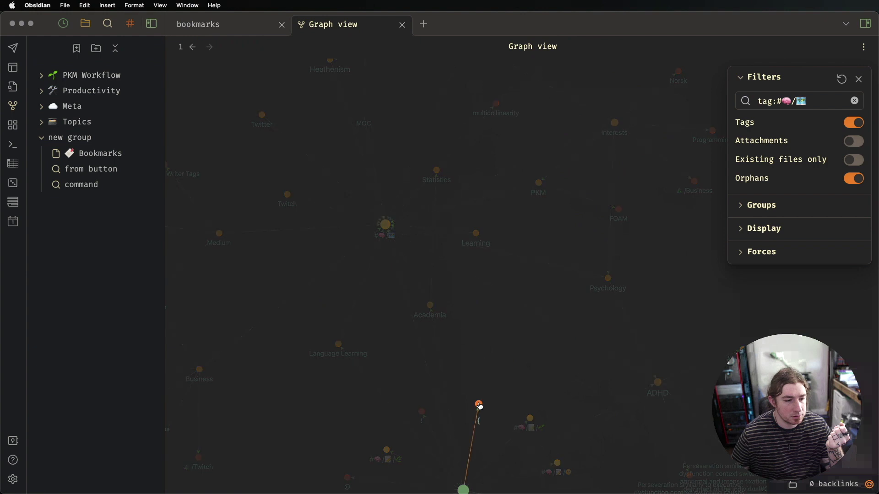
{"action": "left_click", "coordinate": [859, 178]}
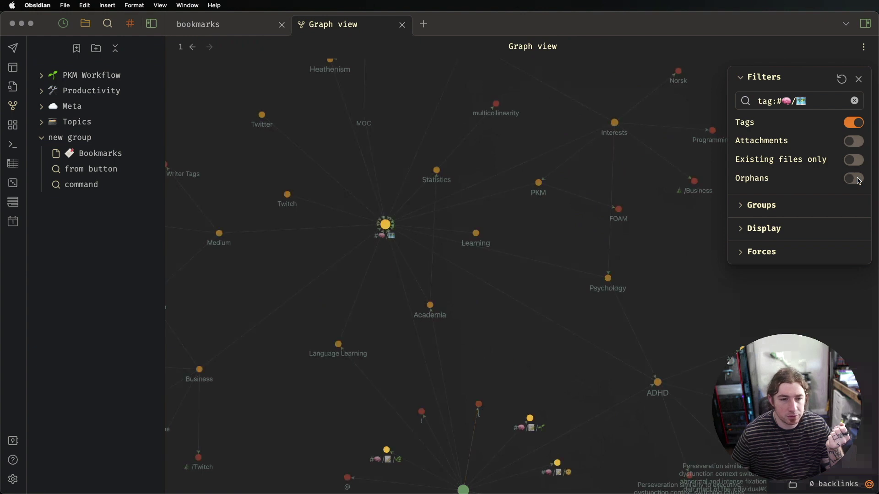
{"action": "left_click", "coordinate": [858, 180]}
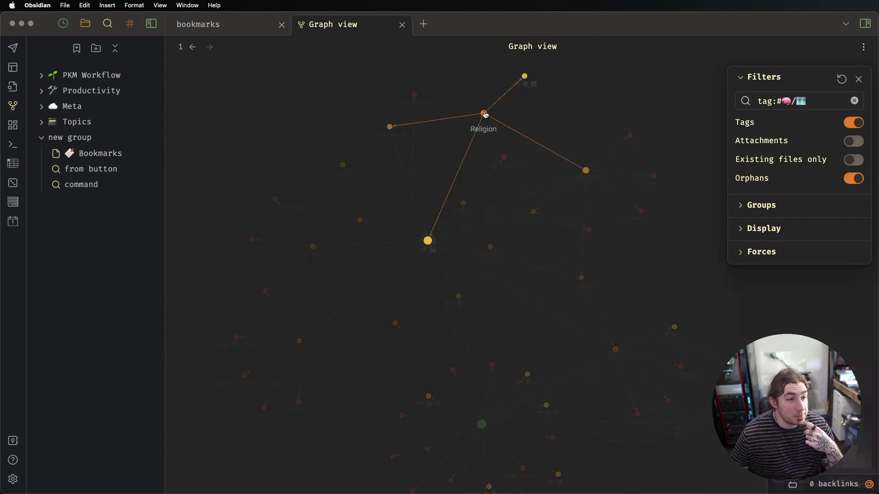
{"action": "left_click", "coordinate": [854, 123]}
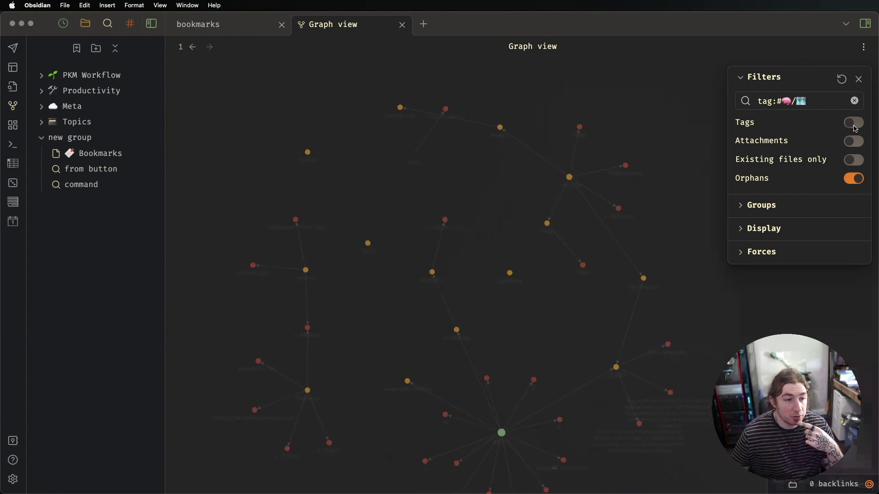
{"action": "left_click", "coordinate": [857, 180]}
{"action": "left_click", "coordinate": [855, 179]}
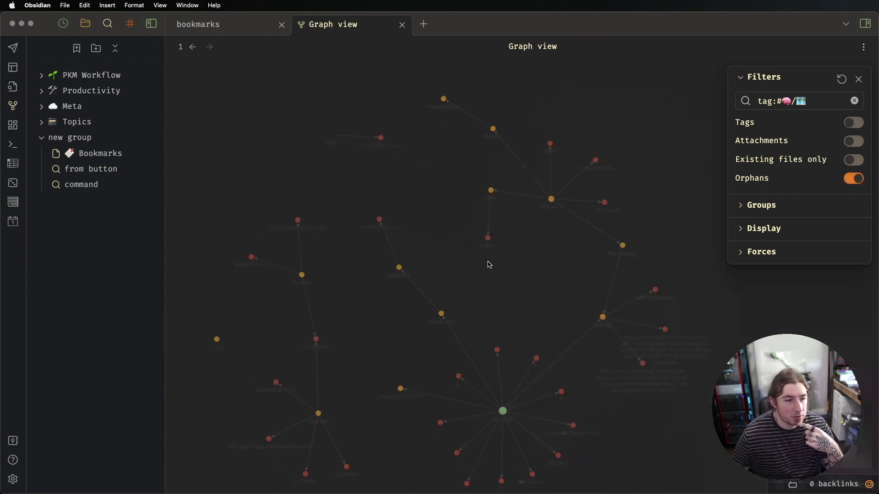
{"action": "scroll", "coordinate": [511, 388], "scroll_direction": "up", "scroll_amount": 5}
{"action": "scroll", "coordinate": [511, 388], "scroll_direction": "down", "scroll_amount": 5}
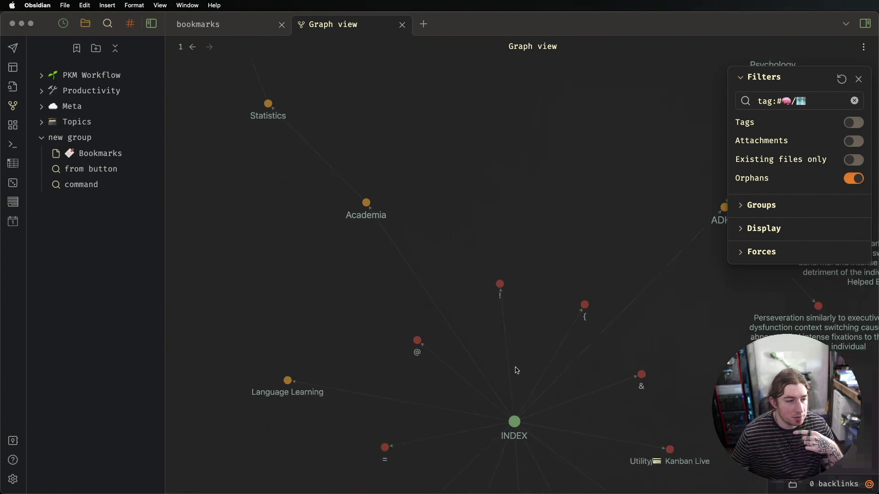
{"action": "scroll", "coordinate": [547, 309], "scroll_direction": "down", "scroll_amount": 3}
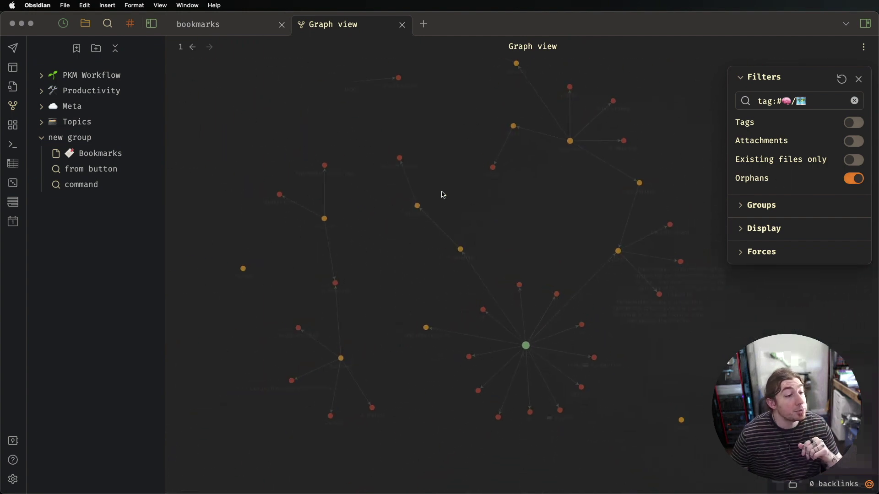
{"action": "scroll", "coordinate": [463, 243], "scroll_direction": "up", "scroll_amount": 3}
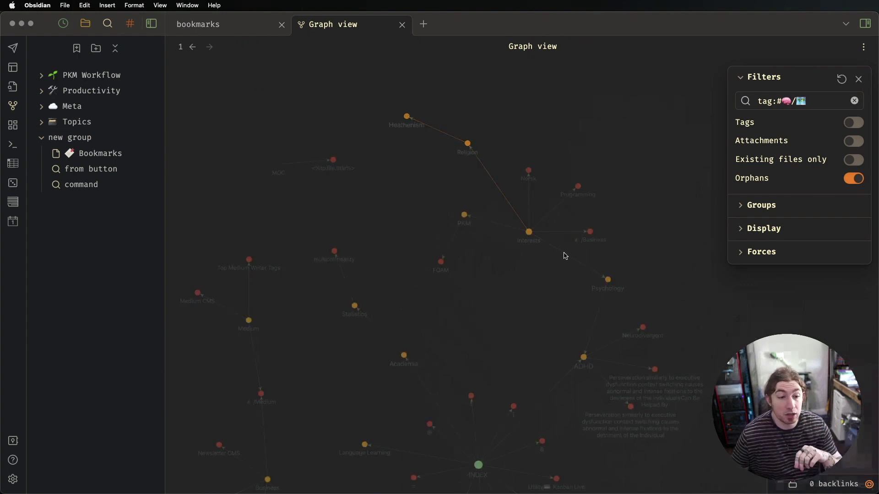
{"action": "scroll", "coordinate": [504, 288], "scroll_direction": "down", "scroll_amount": 2}
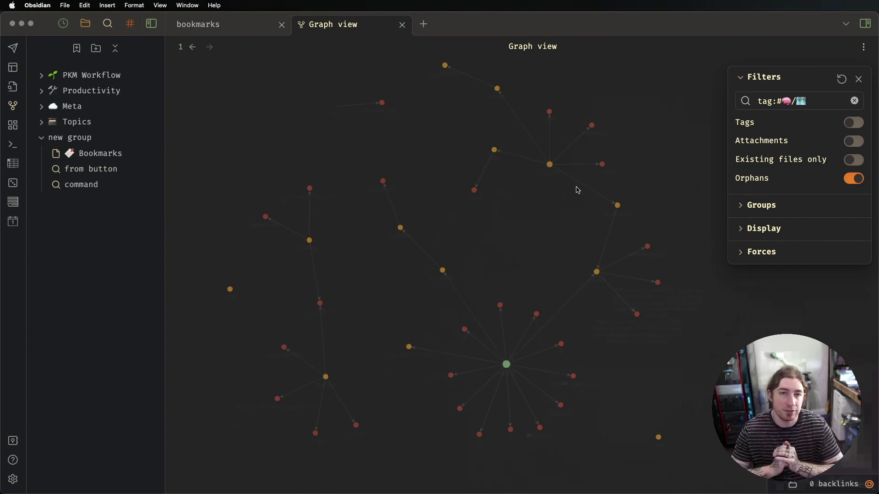
Bookmark the filtered graph as 'mocs only' in new group via the command palette
{"action": "key", "text": "super+p"}
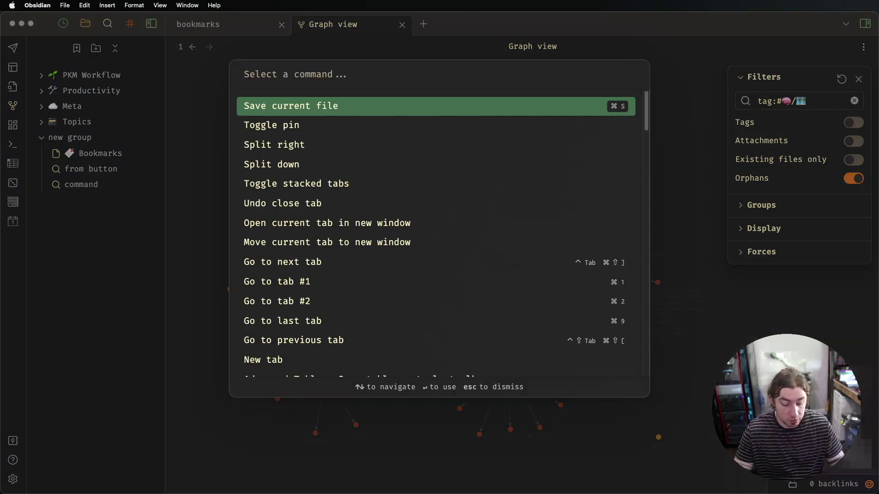
{"action": "type", "text": "book"}
{"action": "key", "text": "Down"}
{"action": "key", "text": "Down"}
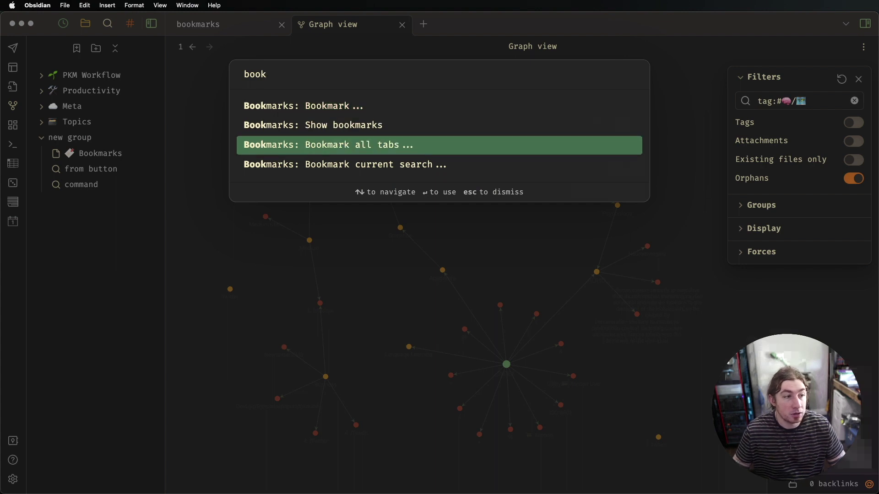
{"action": "key", "text": "Up"}
{"action": "key", "text": "Up"}
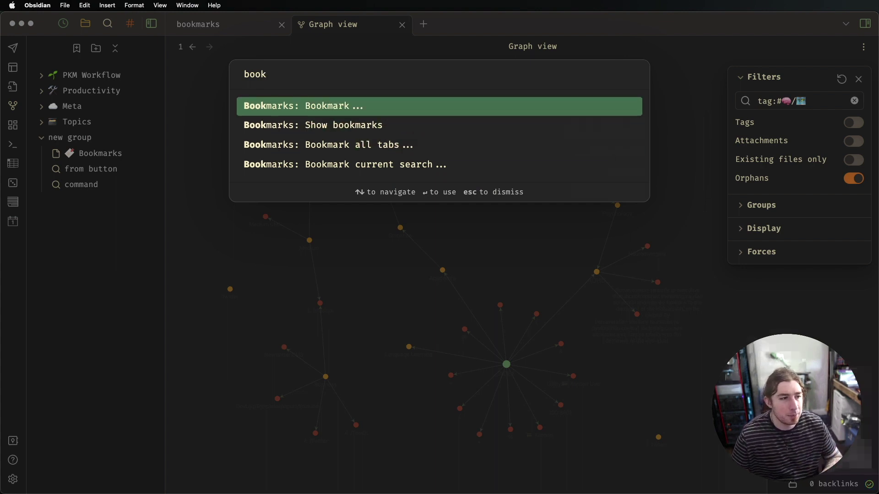
{"action": "key", "text": "Return"}
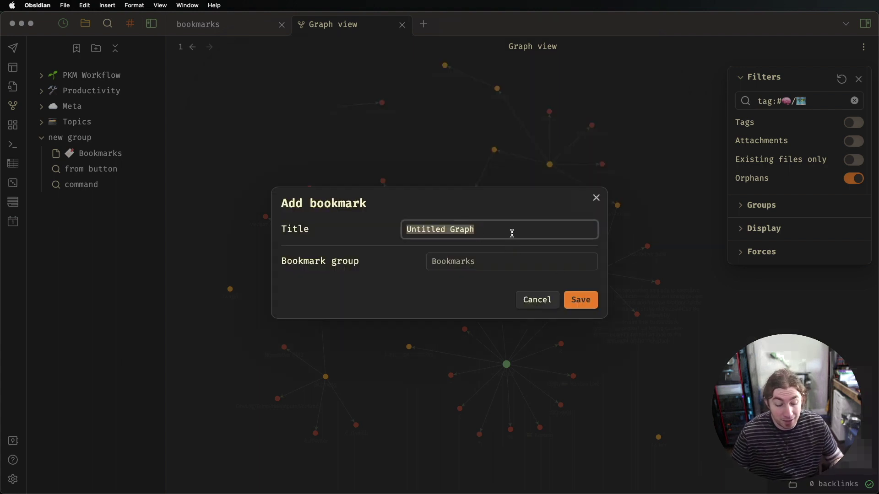
{"action": "type", "text": "mocs onlyu"}
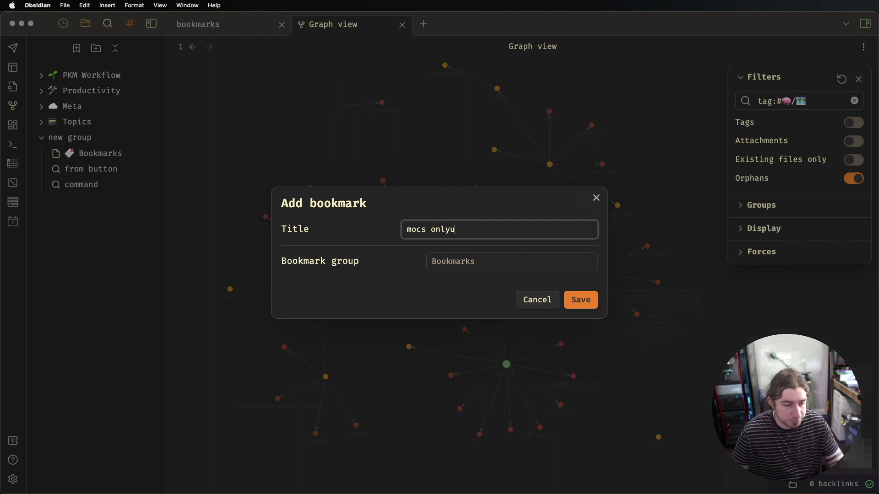
{"action": "key", "text": "BackSpace"}
{"action": "left_click", "coordinate": [507, 268]}
{"action": "left_click", "coordinate": [491, 369]}
{"action": "left_click", "coordinate": [582, 301]}
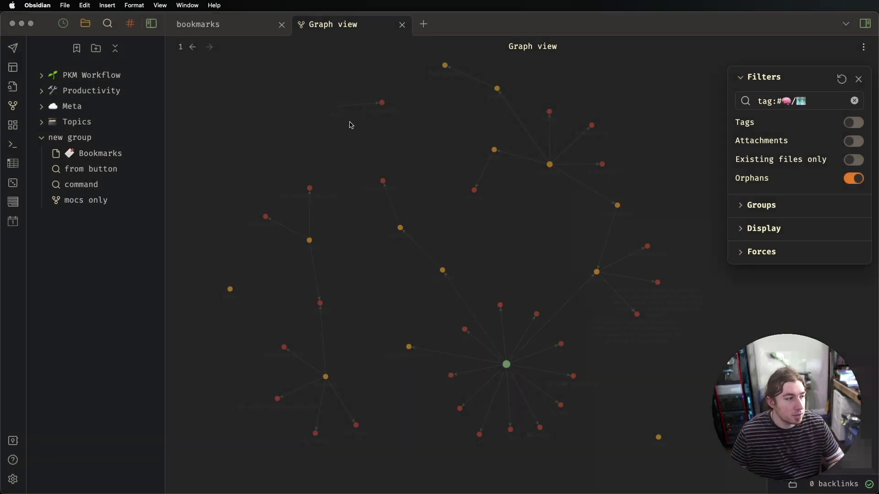
Clear the graph's tag filter and turn Tags and Attachments back on
{"action": "left_click", "coordinate": [854, 101]}
{"action": "left_click", "coordinate": [854, 123]}
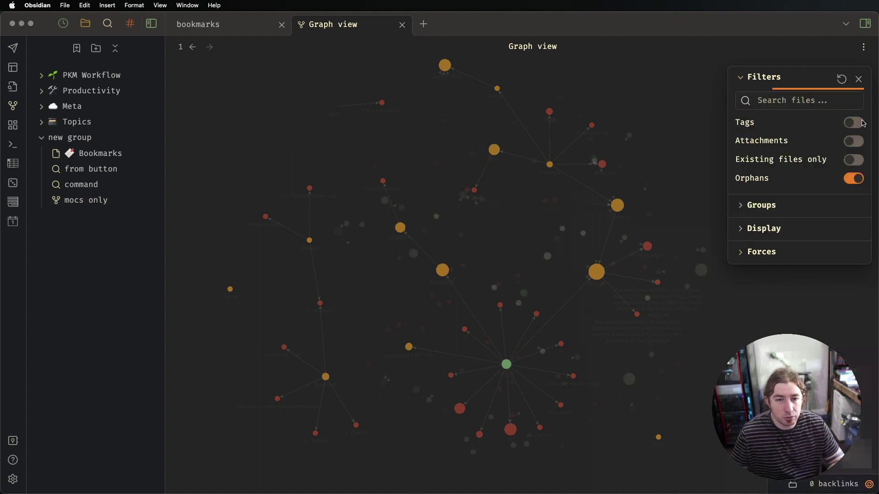
{"action": "left_click", "coordinate": [854, 122]}
{"action": "left_click", "coordinate": [841, 79]}
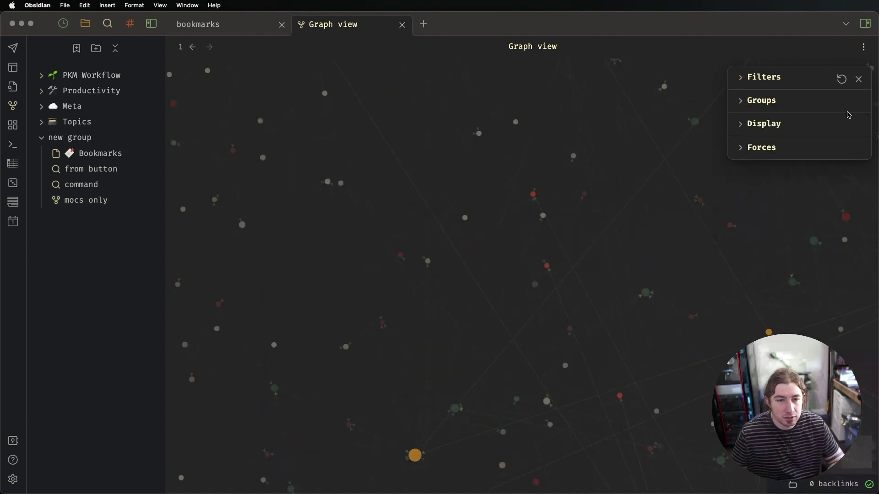
{"action": "left_click", "coordinate": [762, 76]}
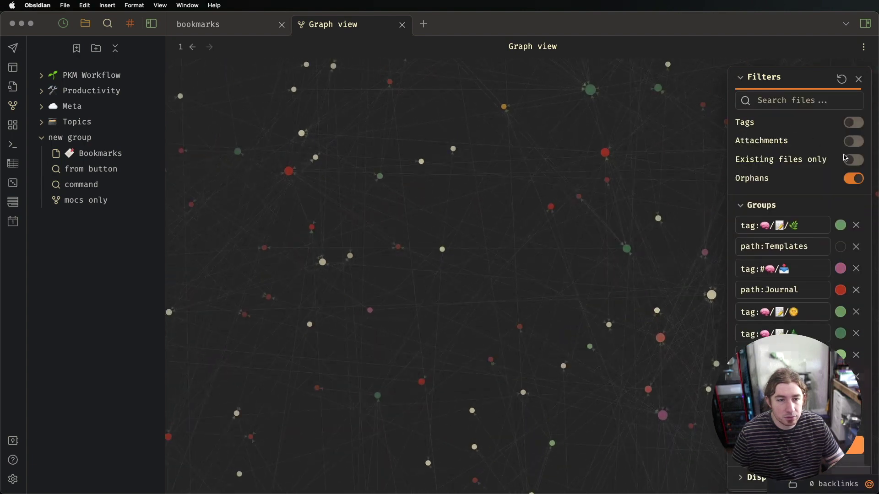
{"action": "left_click", "coordinate": [854, 123]}
{"action": "left_click", "coordinate": [855, 143]}
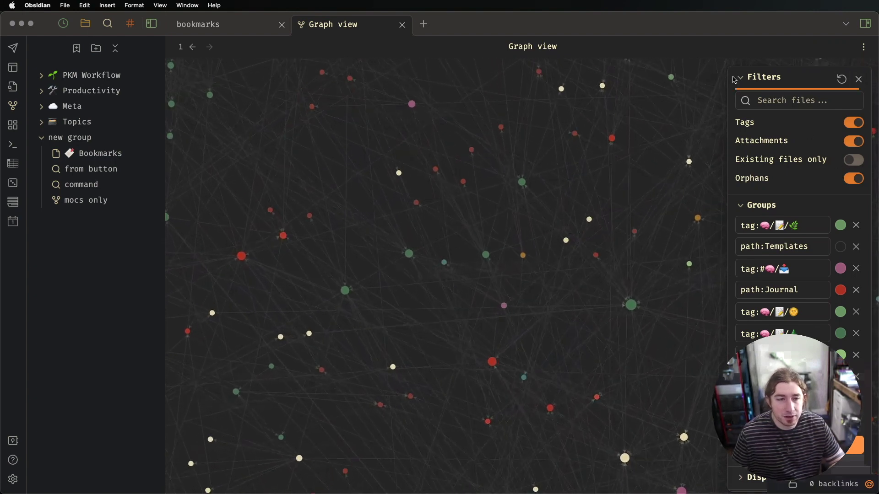
Collapse the Filters and Groups sections, close the graph, and open a new tab
{"action": "left_click", "coordinate": [750, 77]}
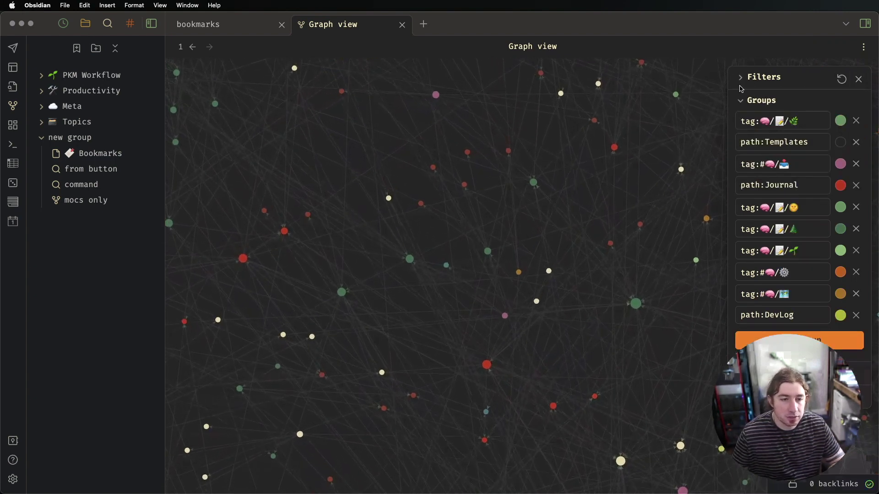
{"action": "left_click", "coordinate": [743, 101]}
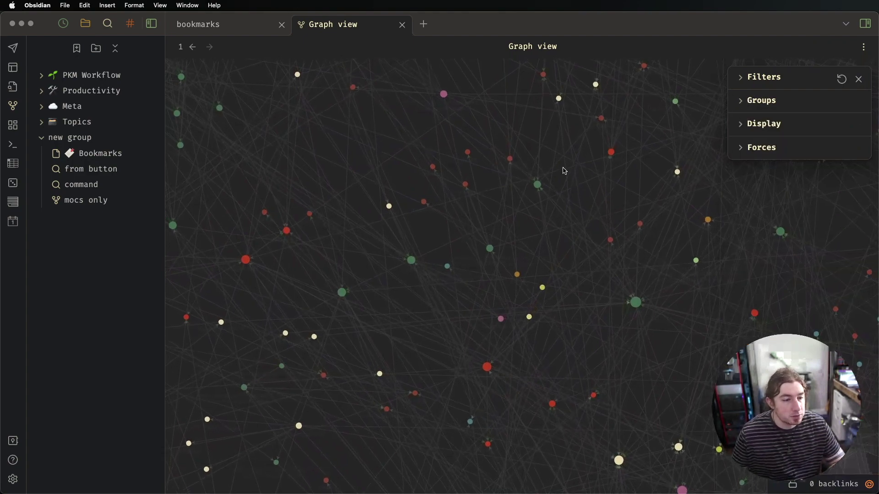
{"action": "scroll", "coordinate": [567, 202], "scroll_direction": "down", "scroll_amount": 3}
{"action": "scroll", "coordinate": [571, 232], "scroll_direction": "down", "scroll_amount": 5}
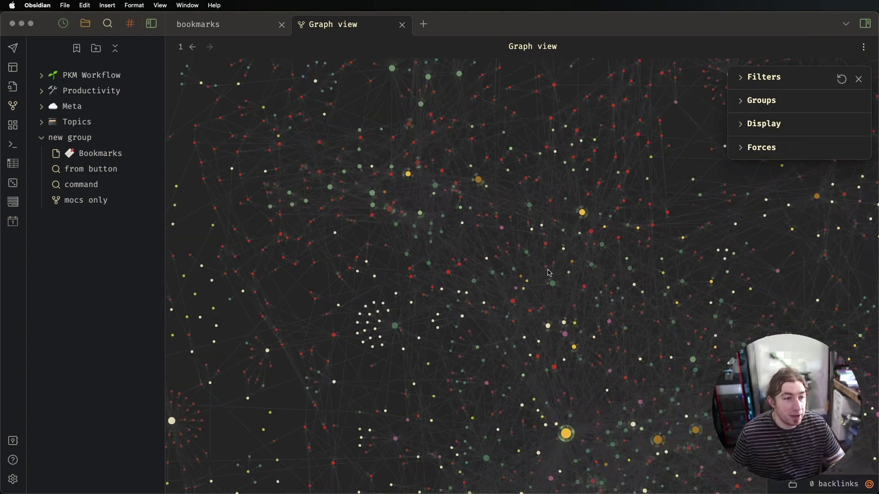
{"action": "scroll", "coordinate": [597, 211], "scroll_direction": "down", "scroll_amount": 5}
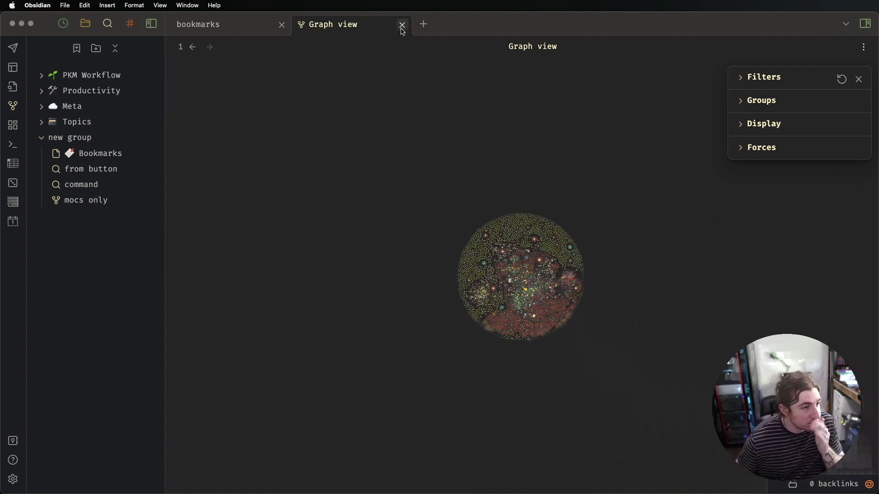
{"action": "left_click", "coordinate": [402, 26]}
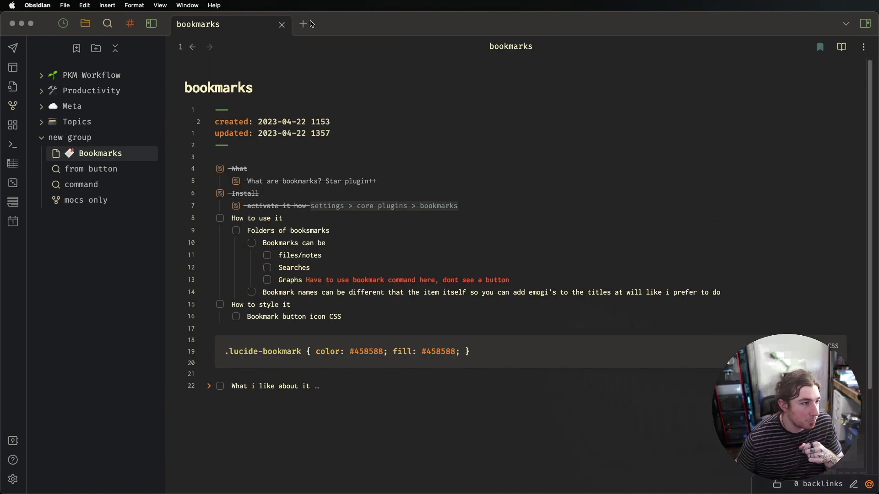
{"action": "left_click", "coordinate": [303, 24]}
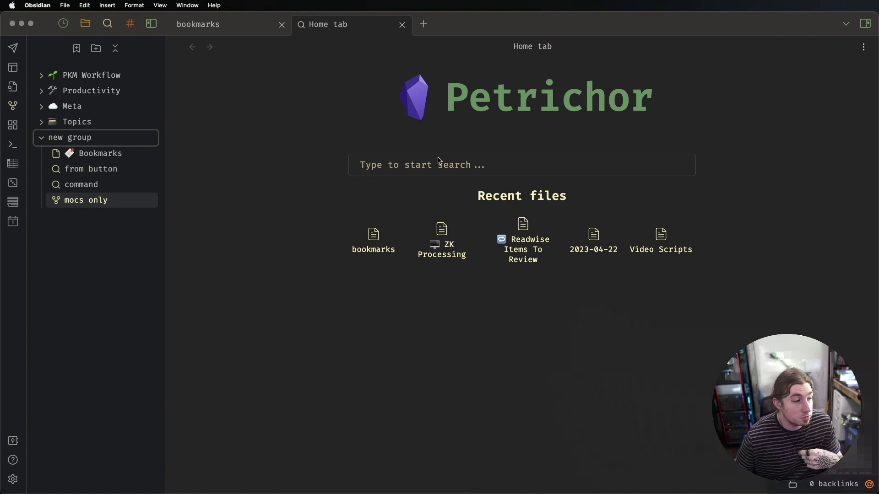
Reopen the 'mocs only' graph bookmark and switch on Existing files only
{"action": "key", "text": "Return"}
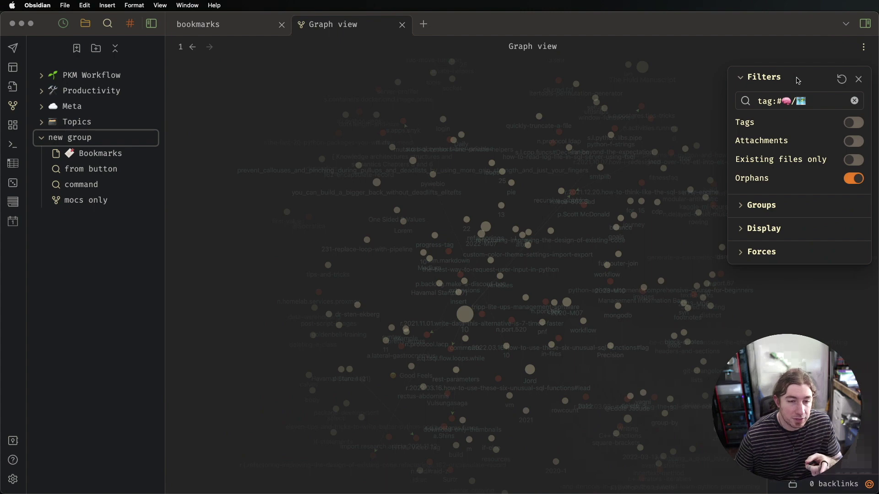
{"action": "left_click", "coordinate": [862, 159]}
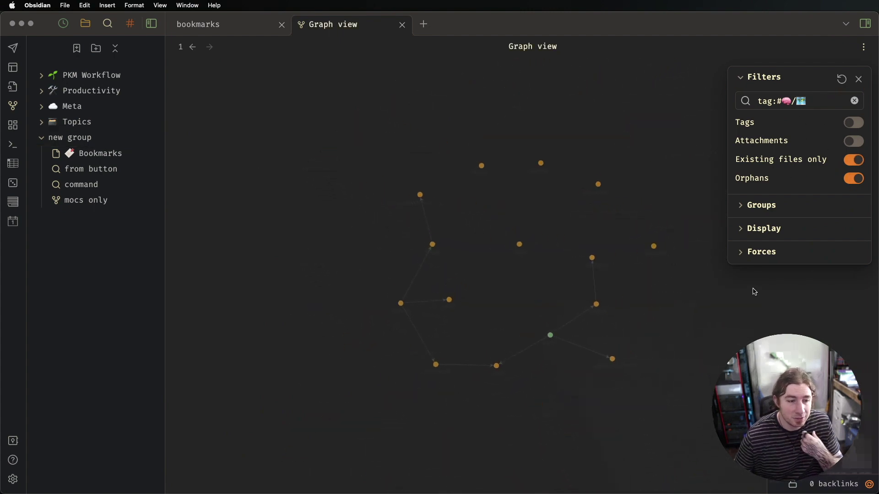
{"action": "scroll", "coordinate": [601, 334], "scroll_direction": "up", "scroll_amount": 5}
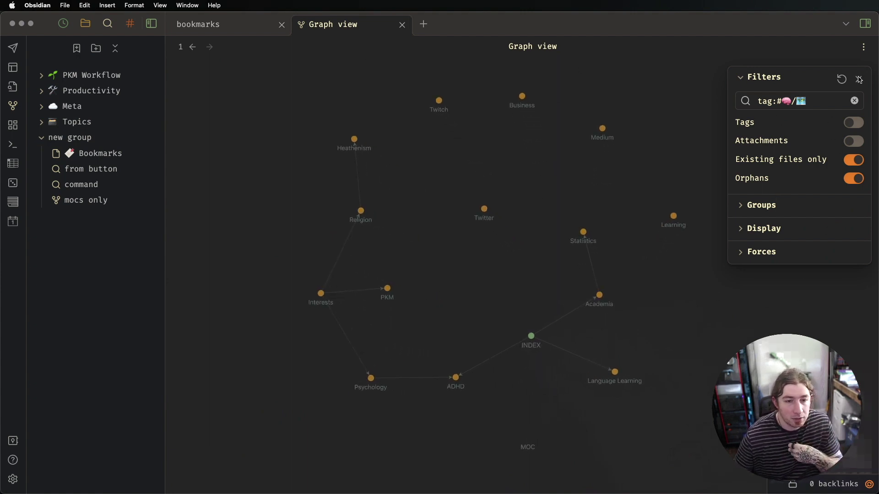
{"action": "left_click", "coordinate": [78, 203]}
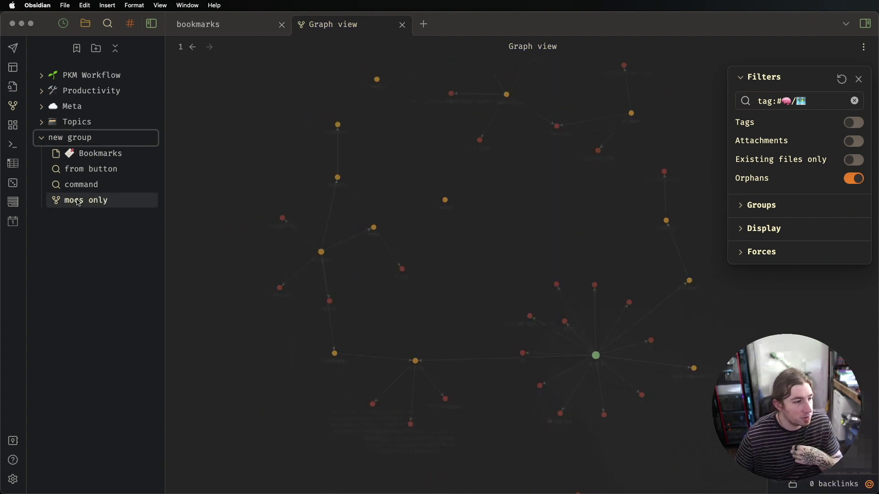
{"action": "left_click", "coordinate": [854, 159]}
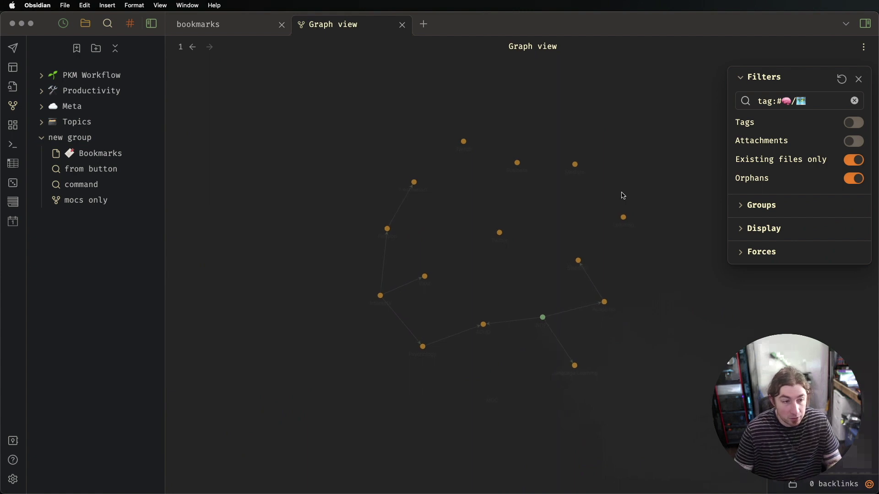
Bookmark the filtered graph as 'mocs only true' in new group
{"action": "key", "text": "super+p"}
{"action": "type", "text": "book"}
{"action": "key", "text": "Return"}
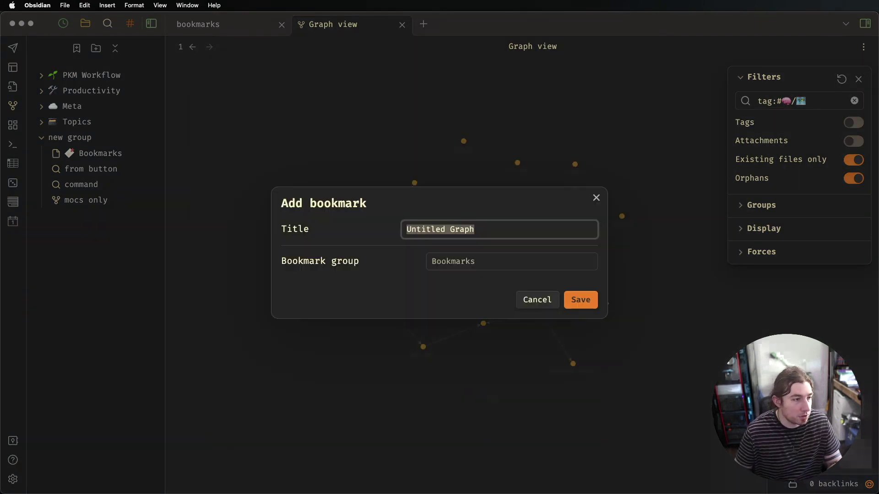
{"action": "key", "text": "Right"}
{"action": "key", "text": "super+a"}
{"action": "type", "text": "mocs only"}
{"action": "left_click", "coordinate": [480, 261]}
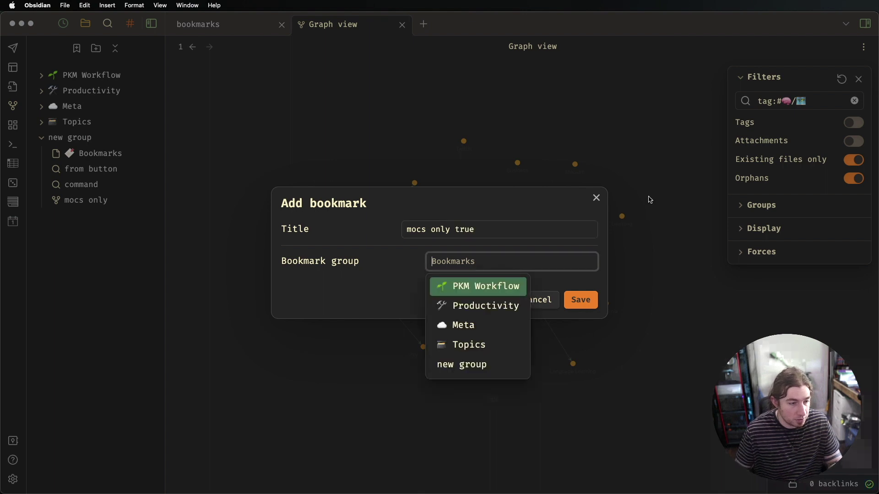
{"action": "left_click", "coordinate": [480, 362]}
{"action": "left_click", "coordinate": [580, 300]}
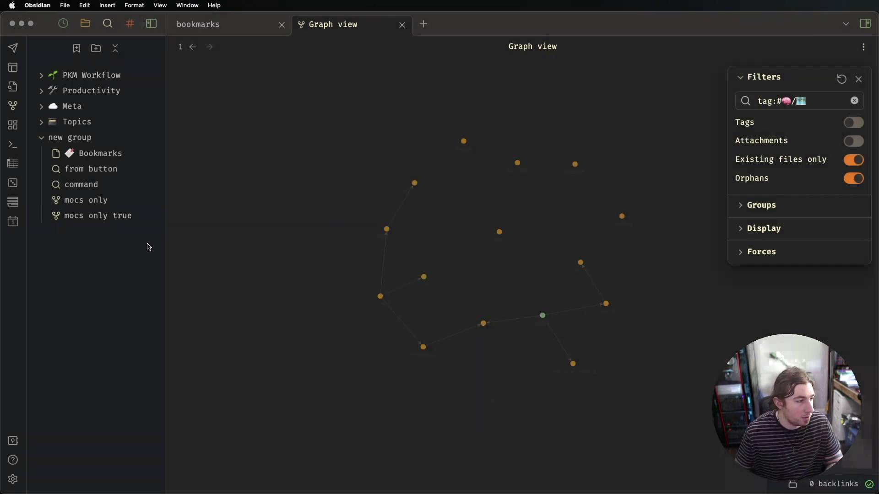
Switch between the 'mocs only' and 'mocs only true' bookmarks to compare them
{"action": "left_click", "coordinate": [108, 200]}
{"action": "left_click", "coordinate": [115, 223]}
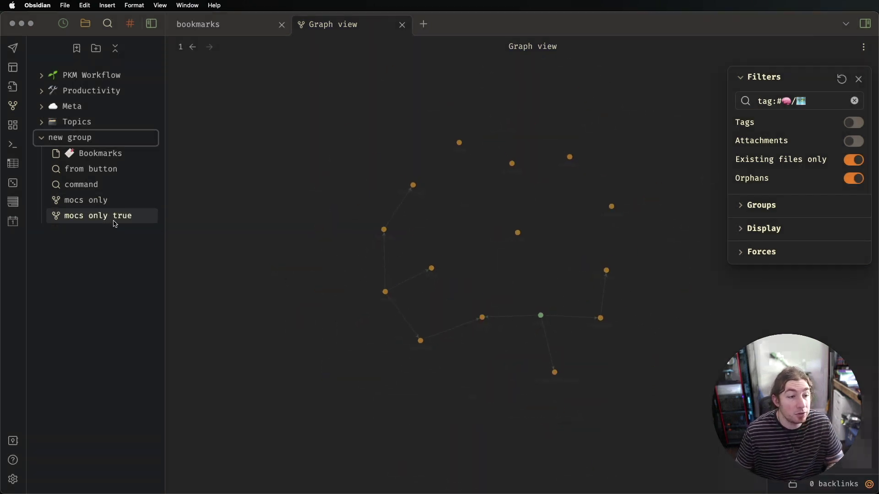
{"action": "left_click", "coordinate": [108, 202]}
{"action": "left_click", "coordinate": [120, 217]}
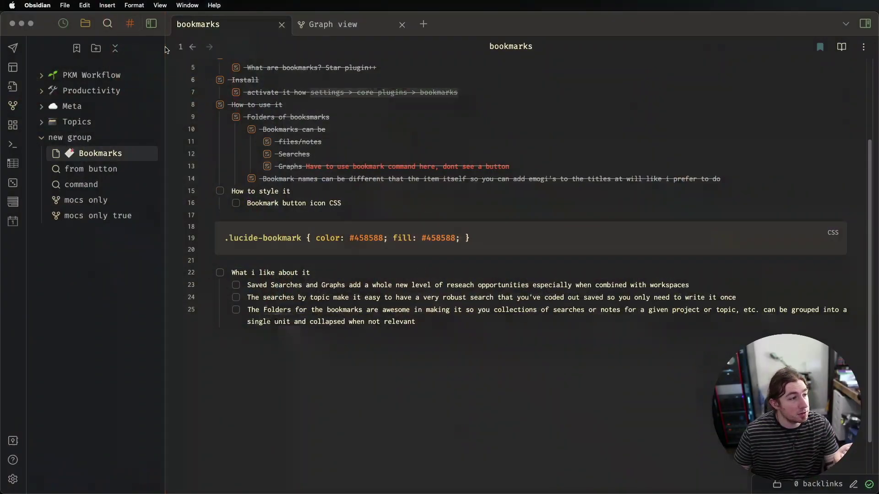
Widen the sidebar, select the bookmark icon CSS rule, and check off both styling tasks
{"action": "left_click_drag", "start_coordinate": [164, 47], "coordinate": [218, 48]}
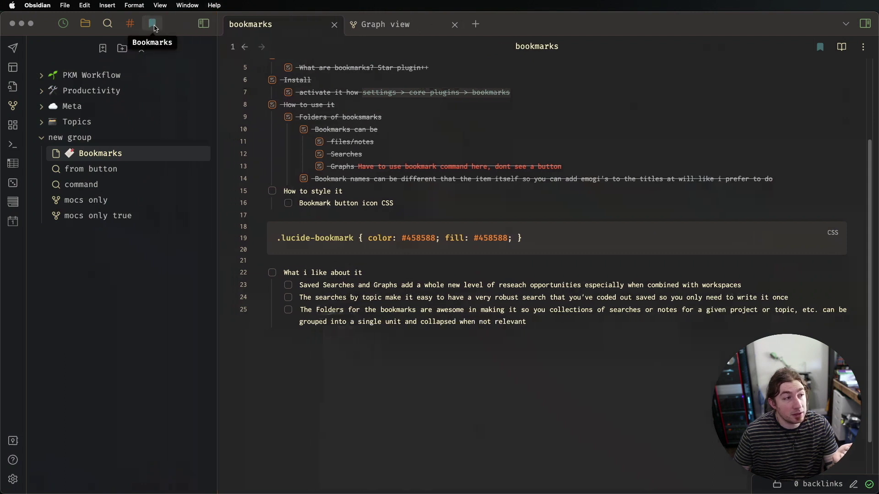
{"action": "left_click", "coordinate": [284, 247]}
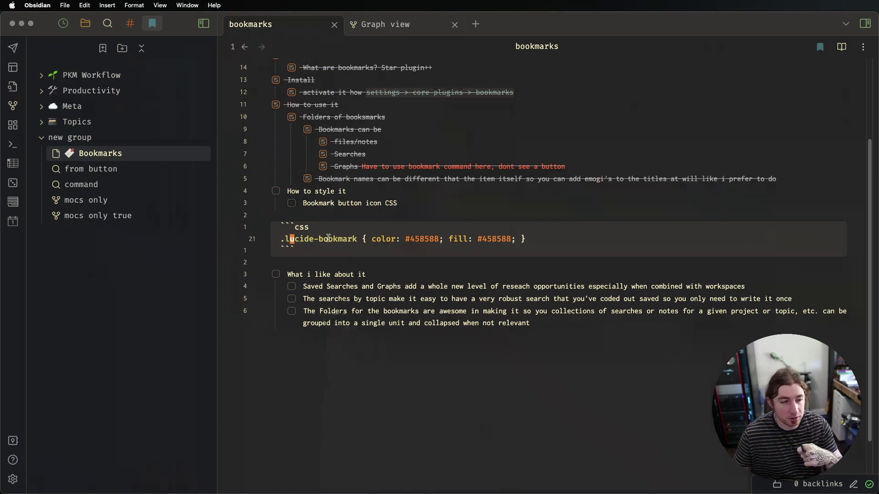
{"action": "left_click_drag", "start_coordinate": [533, 239], "coordinate": [277, 238]}
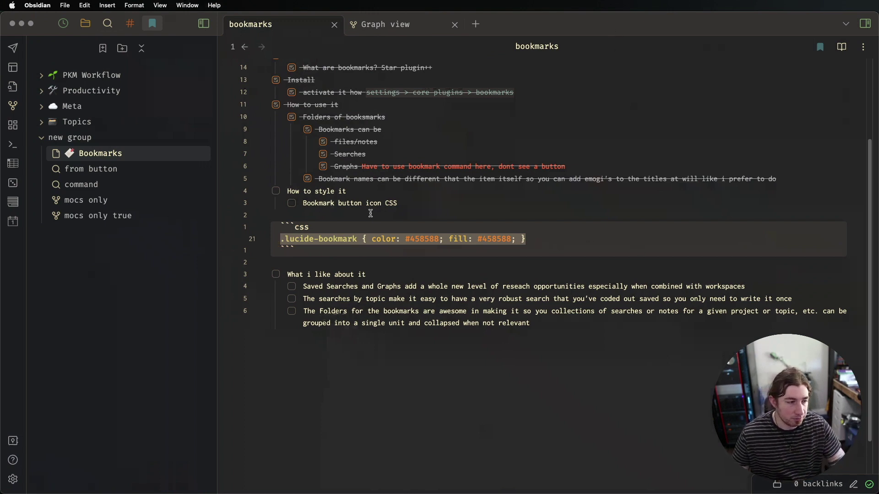
{"action": "left_click", "coordinate": [291, 203]}
{"action": "left_click", "coordinate": [276, 190]}
Exit the code block and expand Topics to show the Autism and ADHD searches, Writing note and graph
{"action": "left_click", "coordinate": [407, 275]}
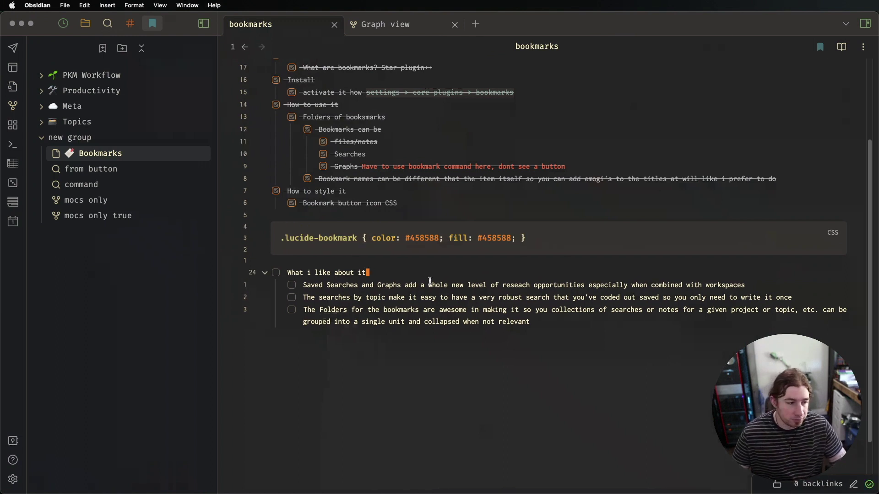
{"action": "scroll", "coordinate": [579, 314], "scroll_direction": "down", "scroll_amount": 2}
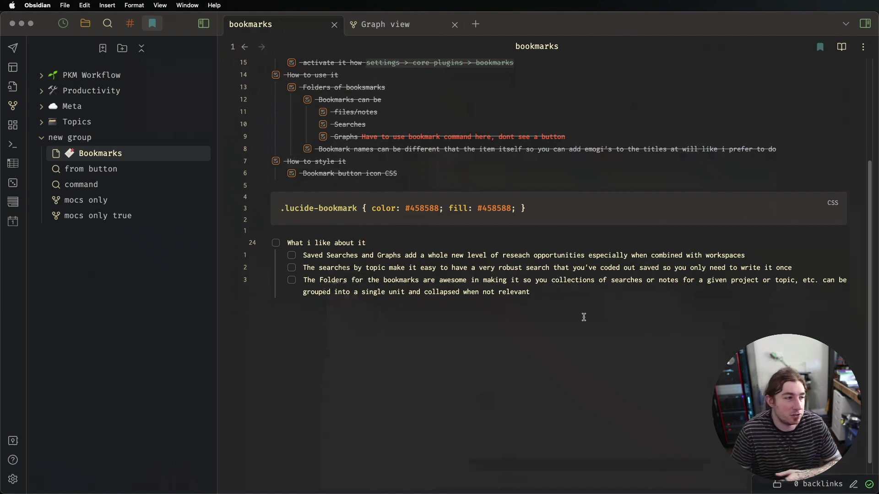
{"action": "left_click", "coordinate": [72, 122]}
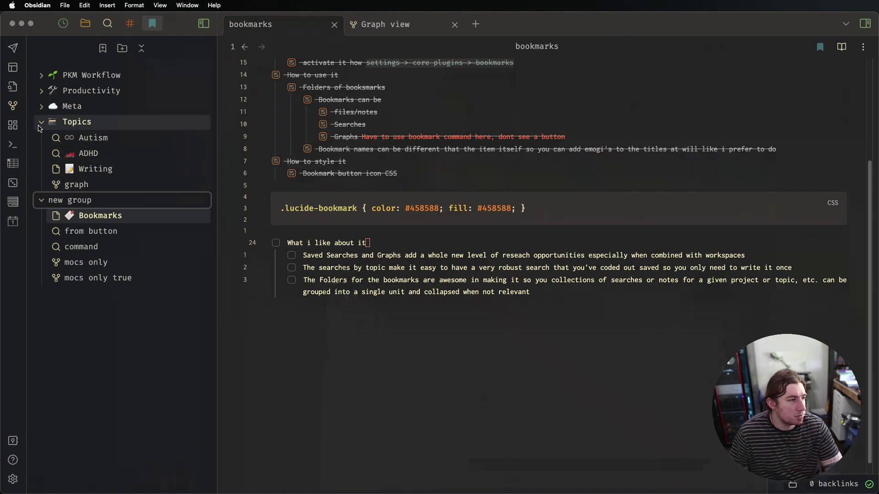
Expand the Meta, Productivity and PKM Workflow groups in the Bookmarks pane
{"action": "left_click", "coordinate": [42, 106]}
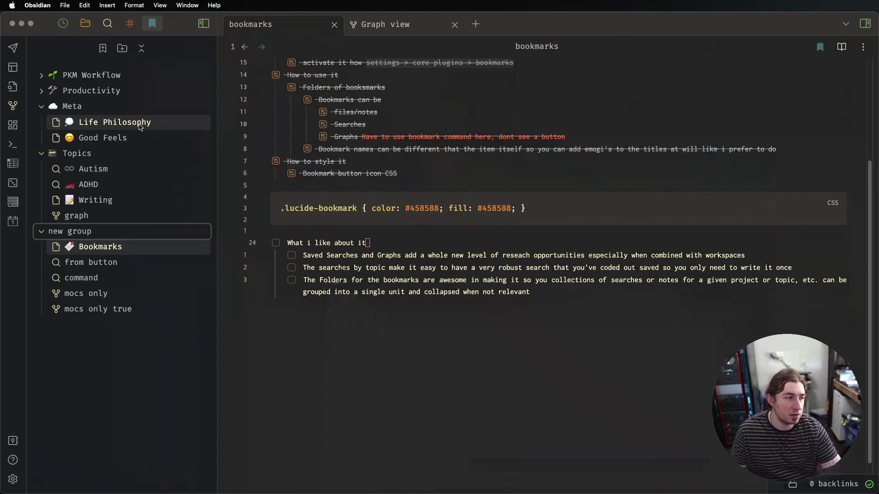
{"action": "left_click", "coordinate": [43, 94]}
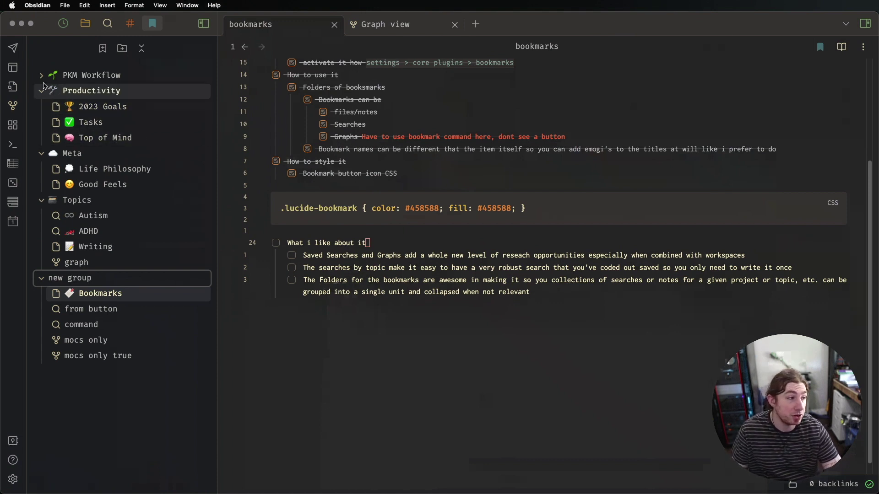
{"action": "left_click", "coordinate": [120, 76]}
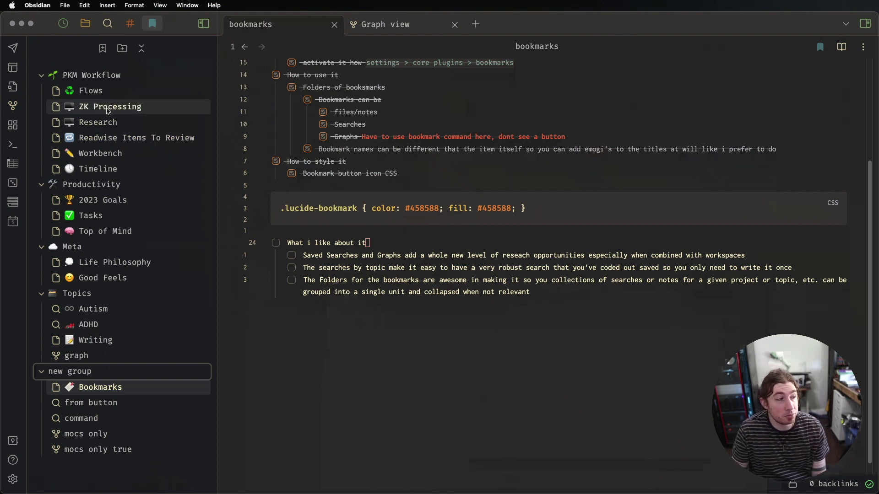
Open Readwise Items To Review, browse its daily list from 2023-01-11, and inspect its Dataview query
{"action": "left_click", "coordinate": [127, 138]}
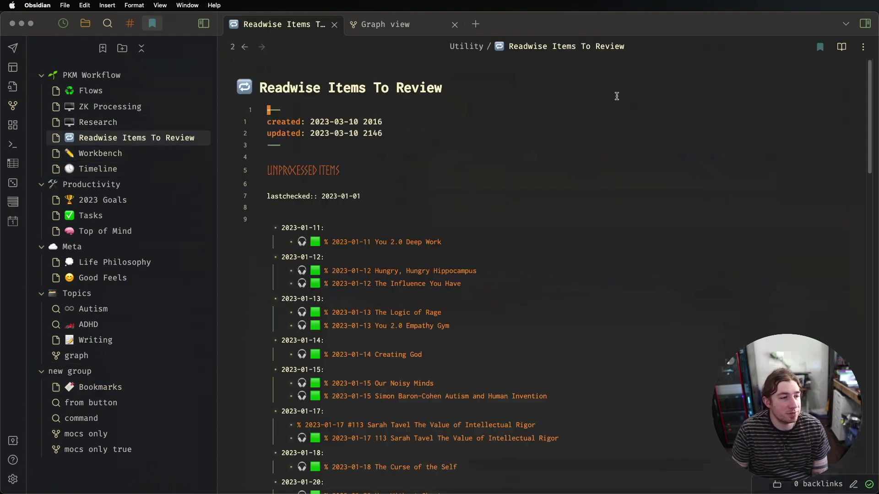
{"action": "scroll", "coordinate": [443, 249], "scroll_direction": "down", "scroll_amount": 5}
{"action": "scroll", "coordinate": [442, 249], "scroll_direction": "up", "scroll_amount": 5}
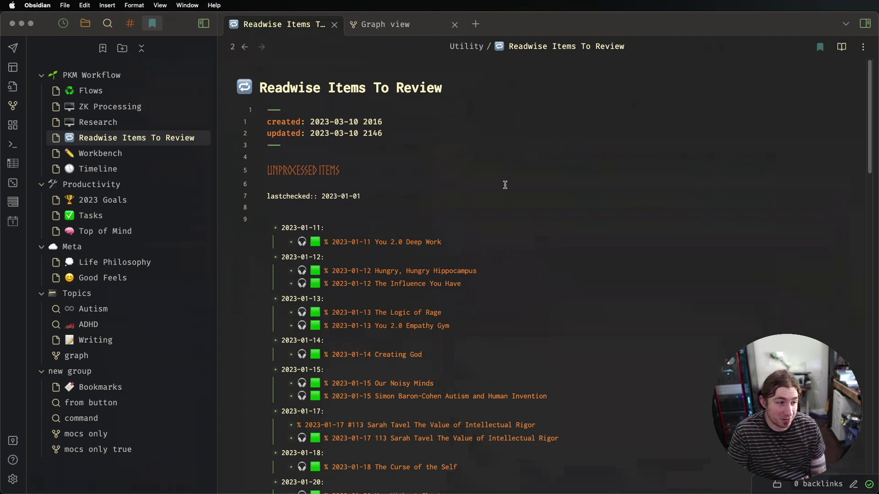
{"action": "scroll", "coordinate": [474, 208], "scroll_direction": "down", "scroll_amount": 2}
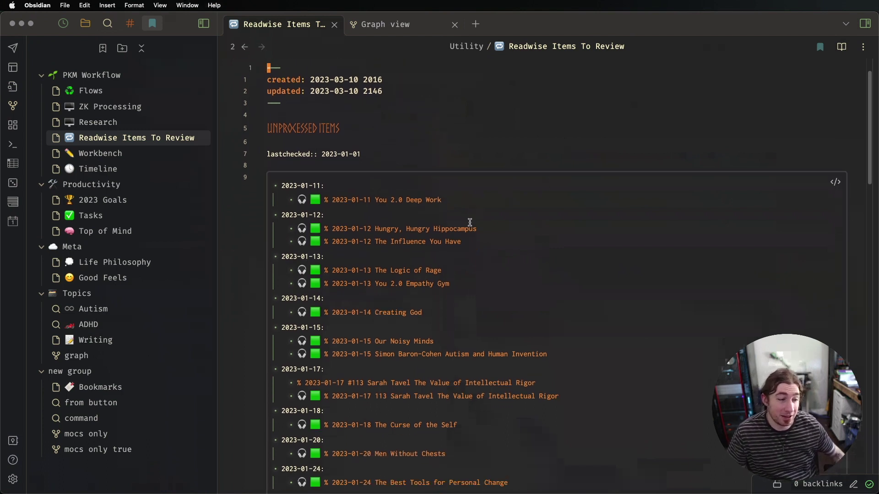
{"action": "scroll", "coordinate": [431, 175], "scroll_direction": "down", "scroll_amount": 20}
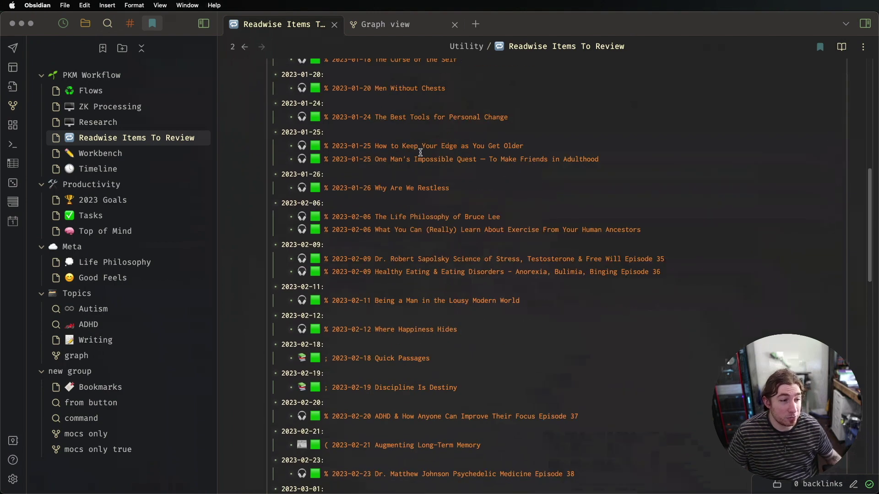
{"action": "scroll", "coordinate": [420, 153], "scroll_direction": "down", "scroll_amount": 2}
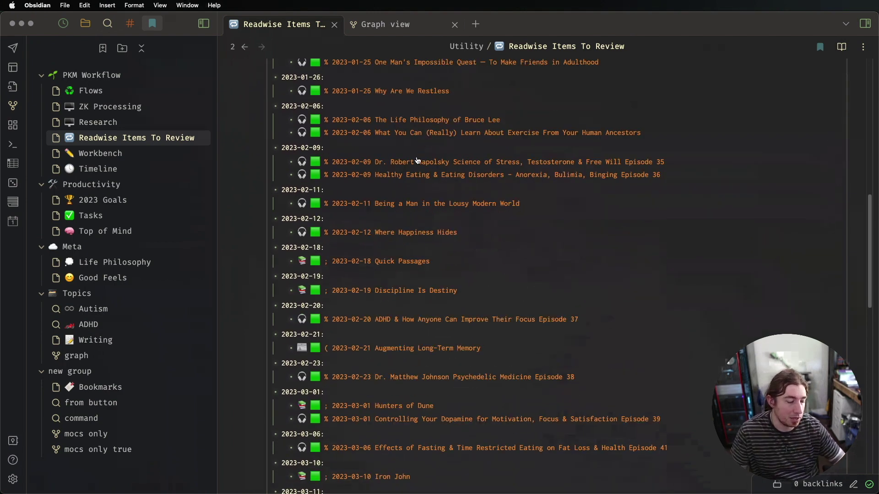
{"action": "scroll", "coordinate": [337, 136], "scroll_direction": "down", "scroll_amount": 12}
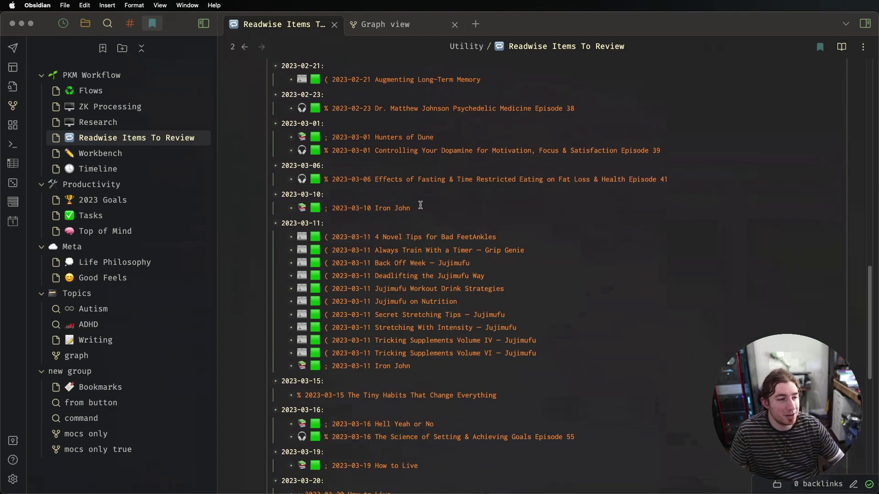
{"action": "scroll", "coordinate": [418, 196], "scroll_direction": "down", "scroll_amount": 17}
{"action": "scroll", "coordinate": [422, 215], "scroll_direction": "up", "scroll_amount": 20}
{"action": "scroll", "coordinate": [423, 215], "scroll_direction": "up", "scroll_amount": 16}
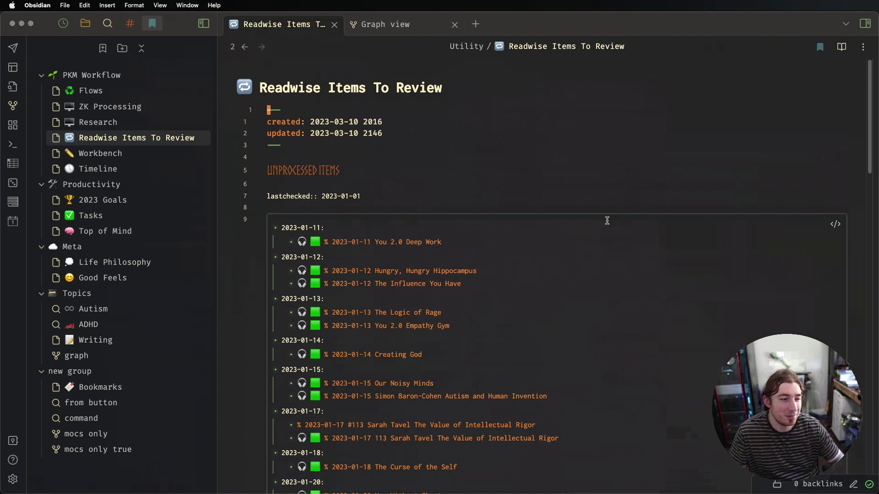
{"action": "left_click", "coordinate": [835, 224]}
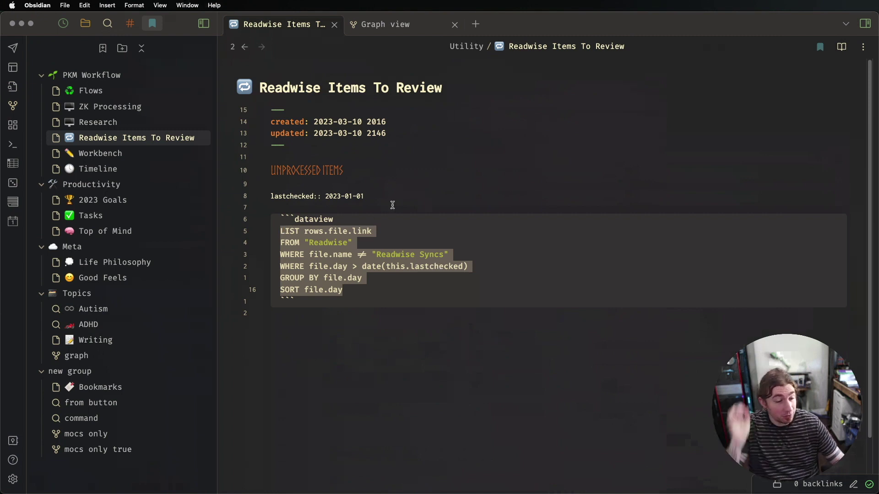
{"action": "left_click", "coordinate": [478, 157]}
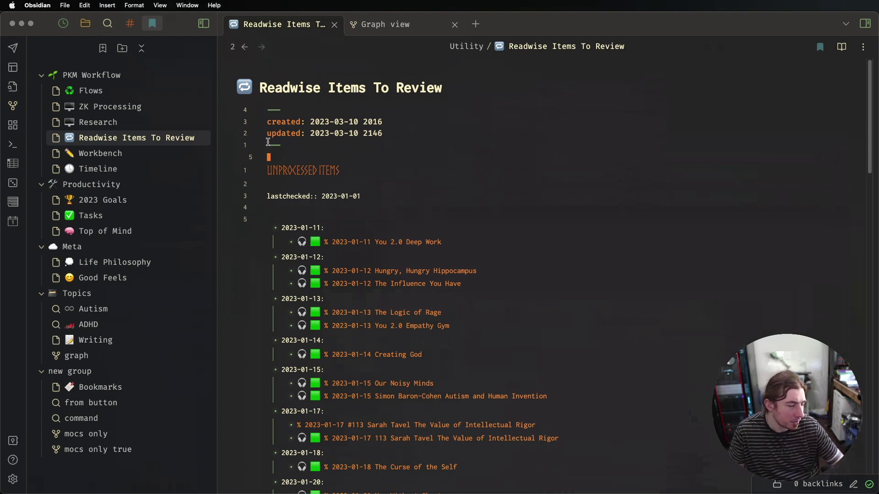
Open the Workbench note, then the Timeline note, and scroll through its yearly list
{"action": "left_click", "coordinate": [139, 155]}
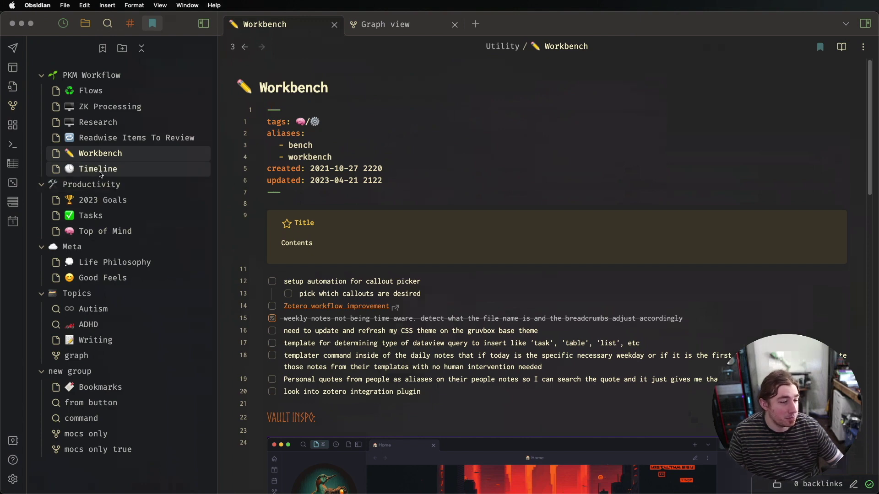
{"action": "left_click", "coordinate": [80, 173]}
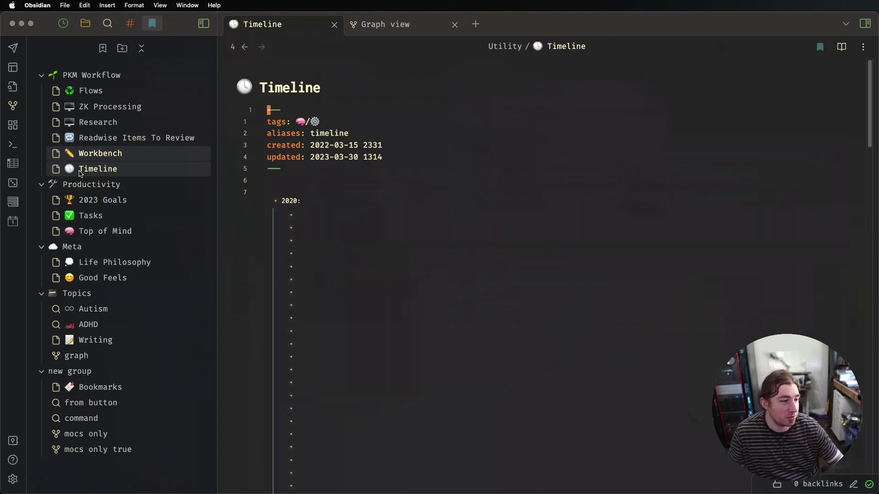
{"action": "scroll", "coordinate": [427, 201], "scroll_direction": "down", "scroll_amount": 20}
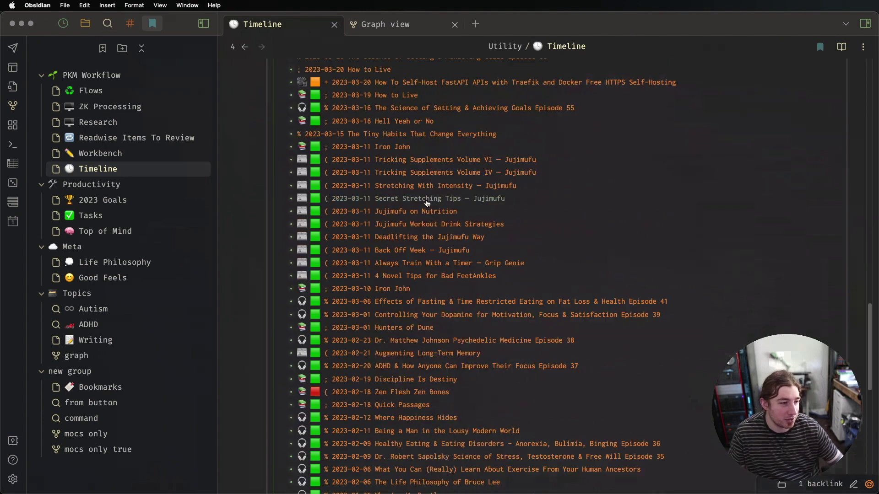
{"action": "scroll", "coordinate": [426, 201], "scroll_direction": "down", "scroll_amount": 10}
{"action": "scroll", "coordinate": [421, 196], "scroll_direction": "up", "scroll_amount": 20}
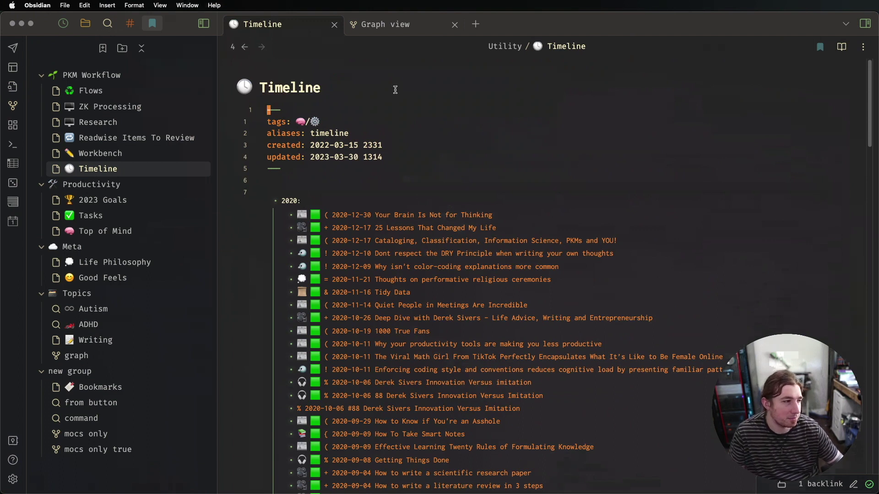
Inspect the Timeline's Dataview query with SORT file.day DESC, then let it render again
{"action": "left_click", "coordinate": [833, 201]}
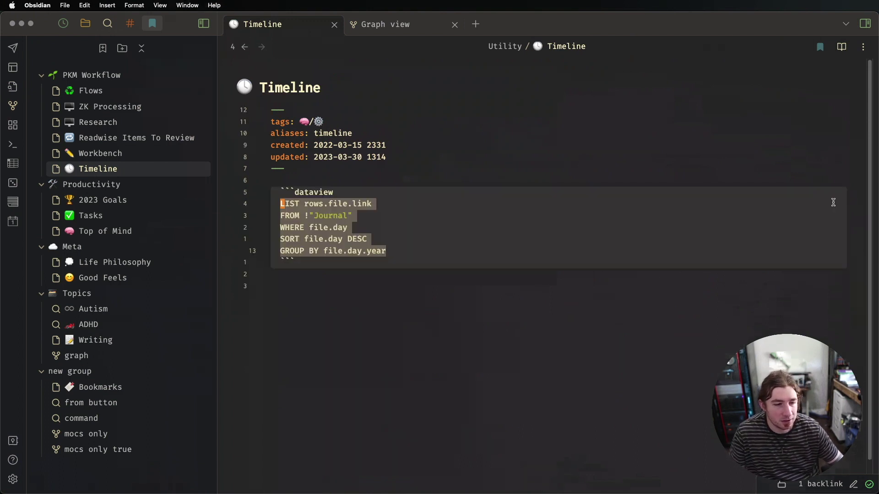
{"action": "left_click", "coordinate": [363, 239]}
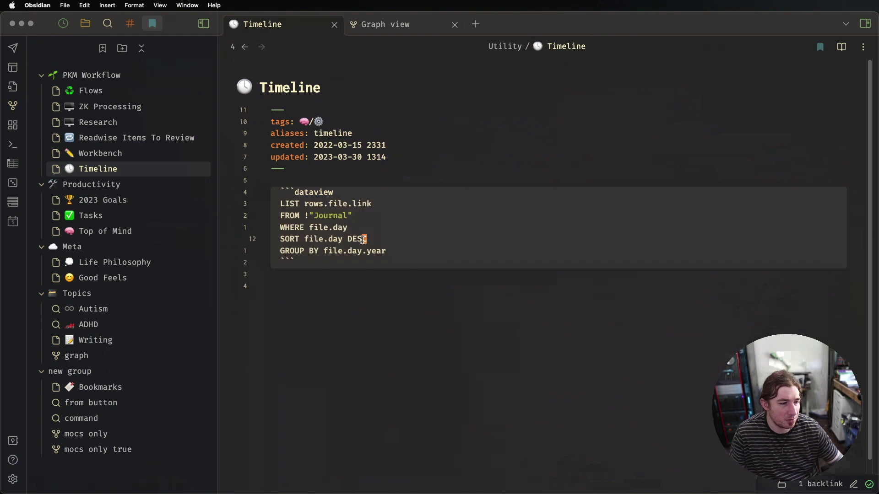
{"action": "left_click", "coordinate": [492, 179]}
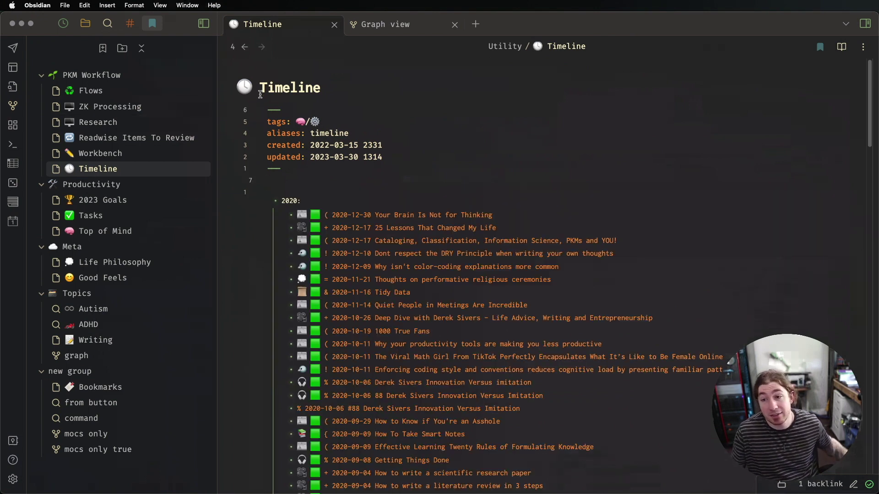